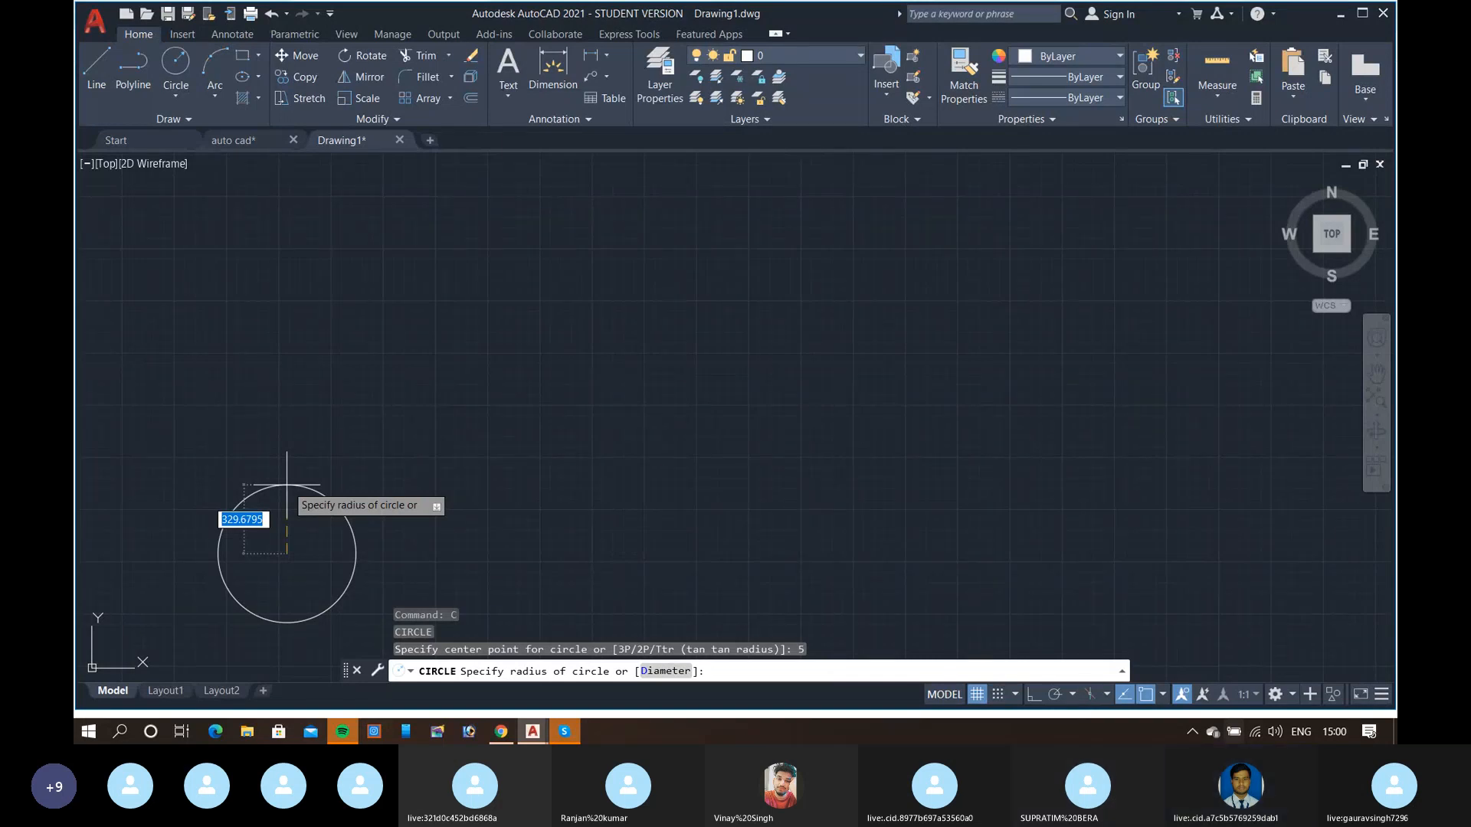
- Complete the circle near the origin by setting its radius freehand
right_click(286, 486)
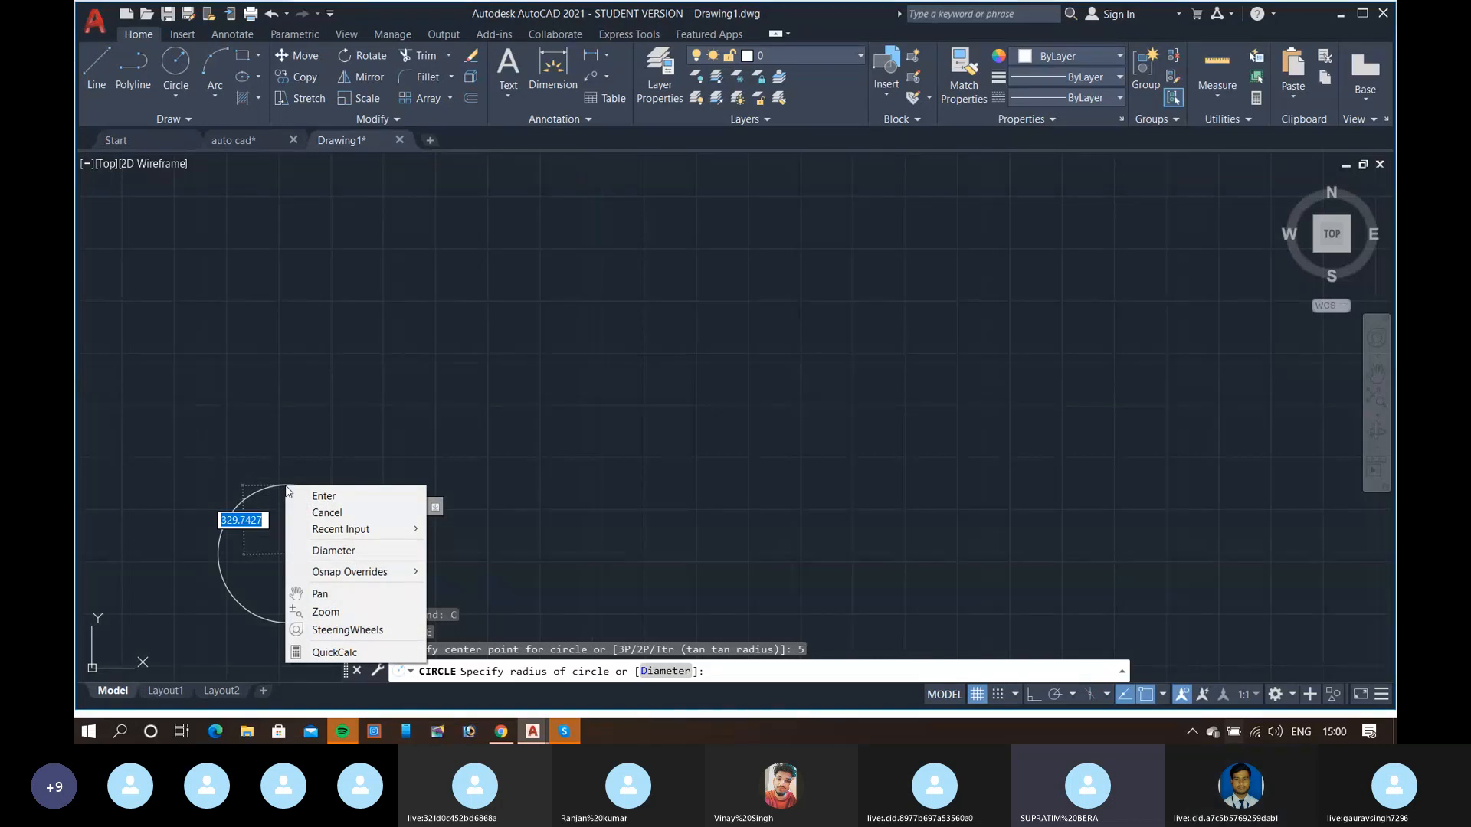
click(263, 474)
click(256, 461)
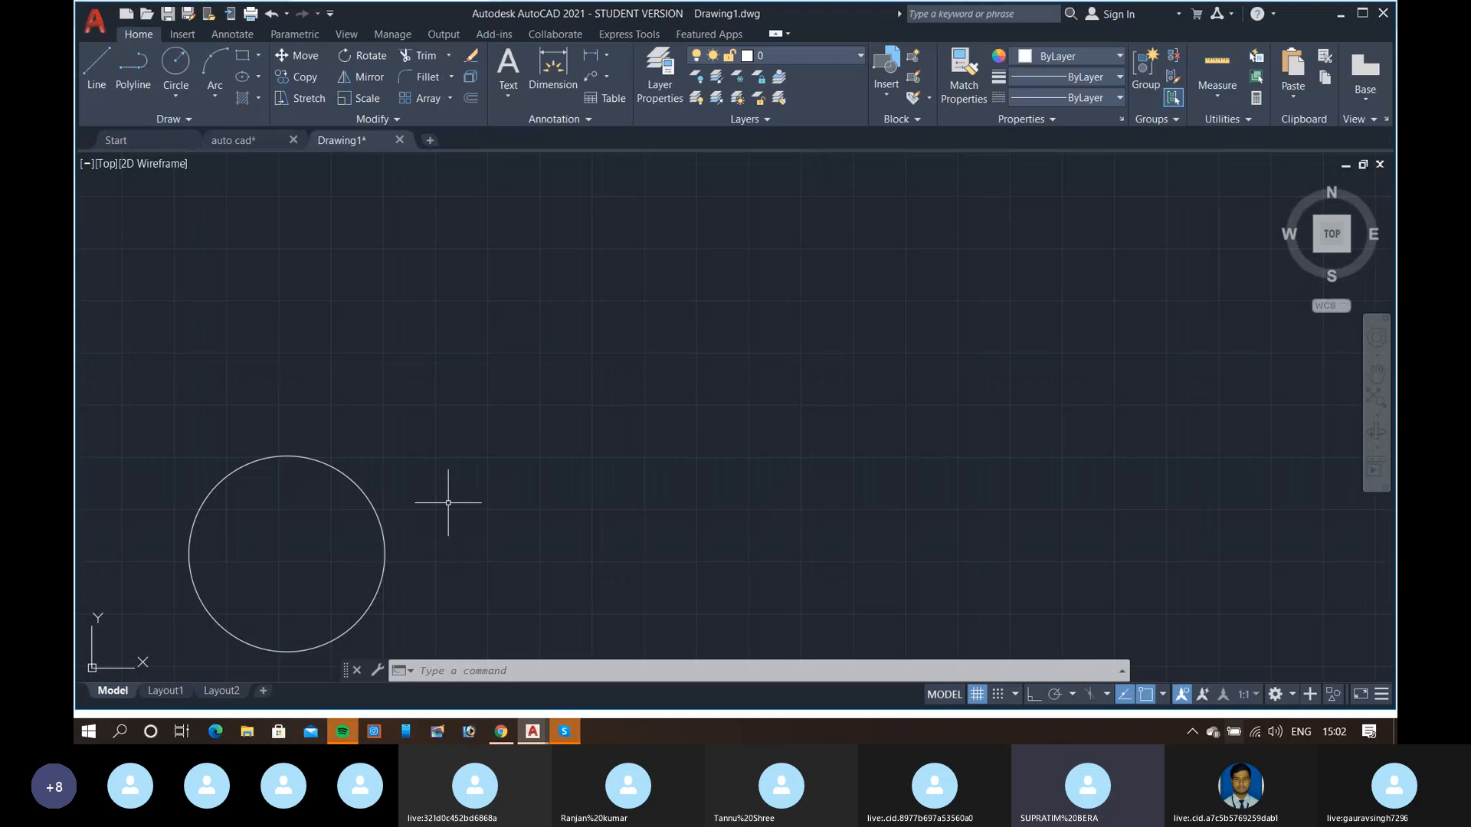
scroll(448, 502, up, 3)
scroll(448, 502, down, 6)
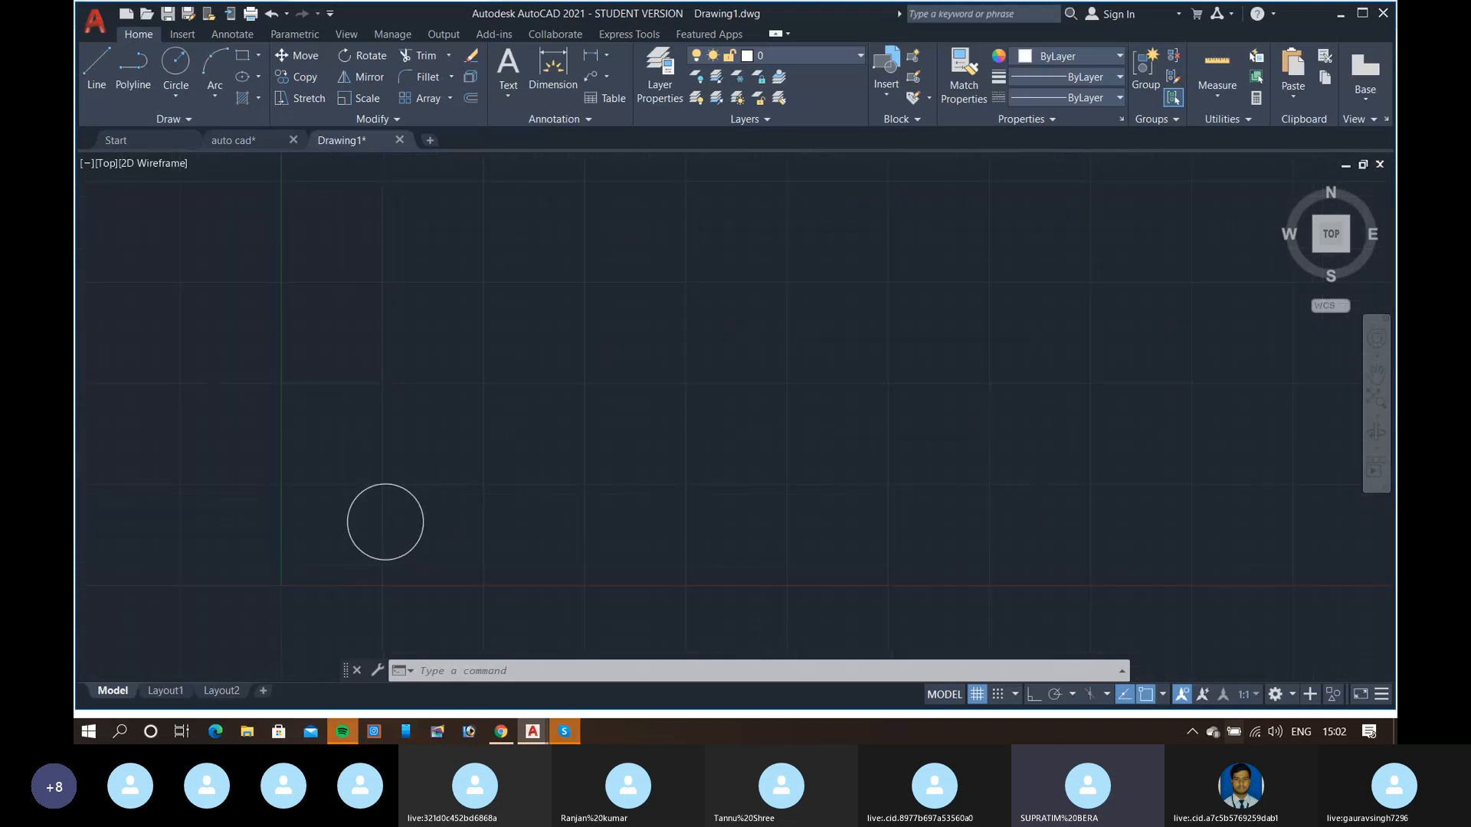
scroll(448, 502, down, 2)
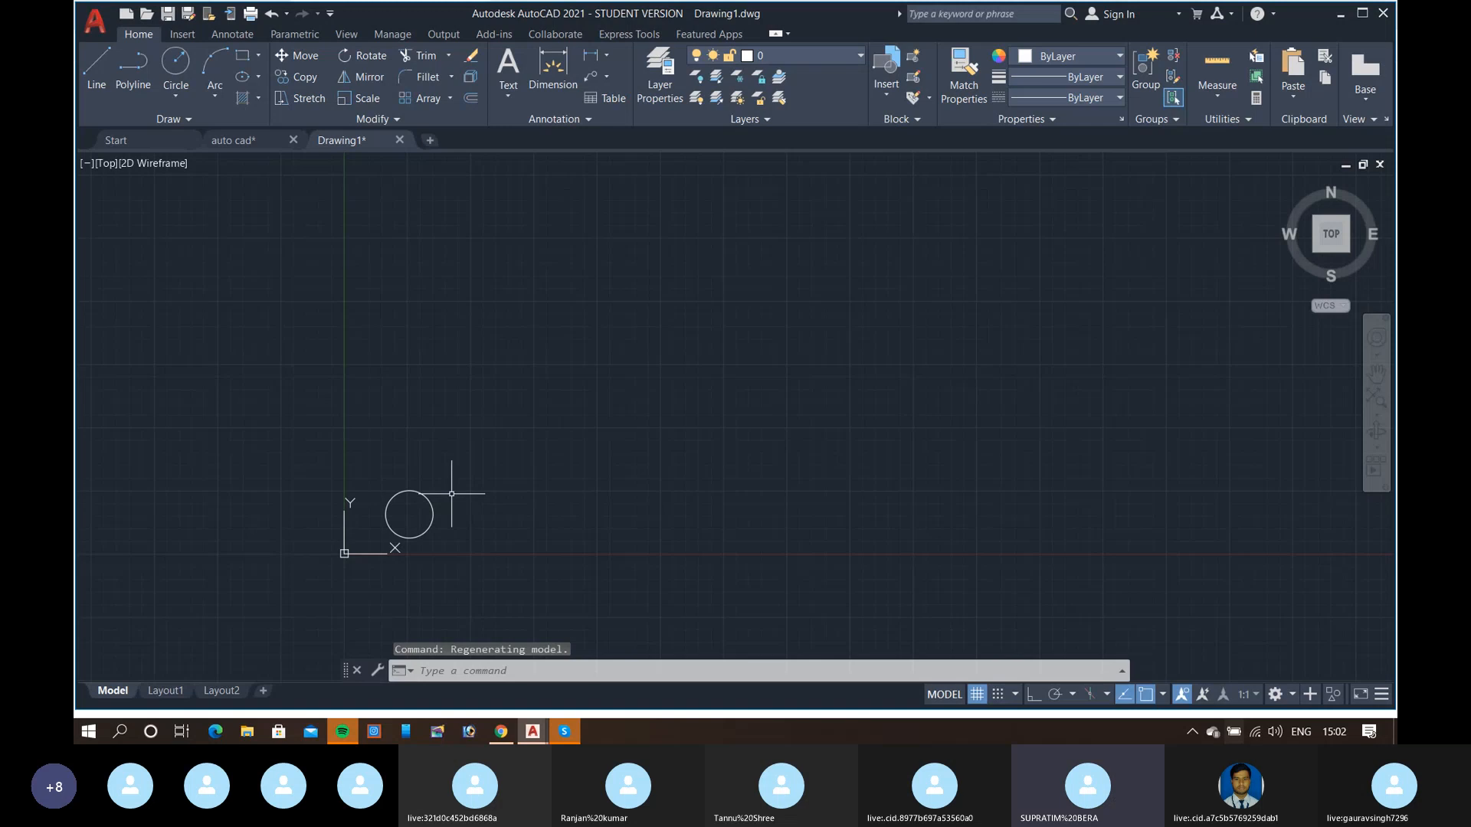
scroll(511, 425, up, 2)
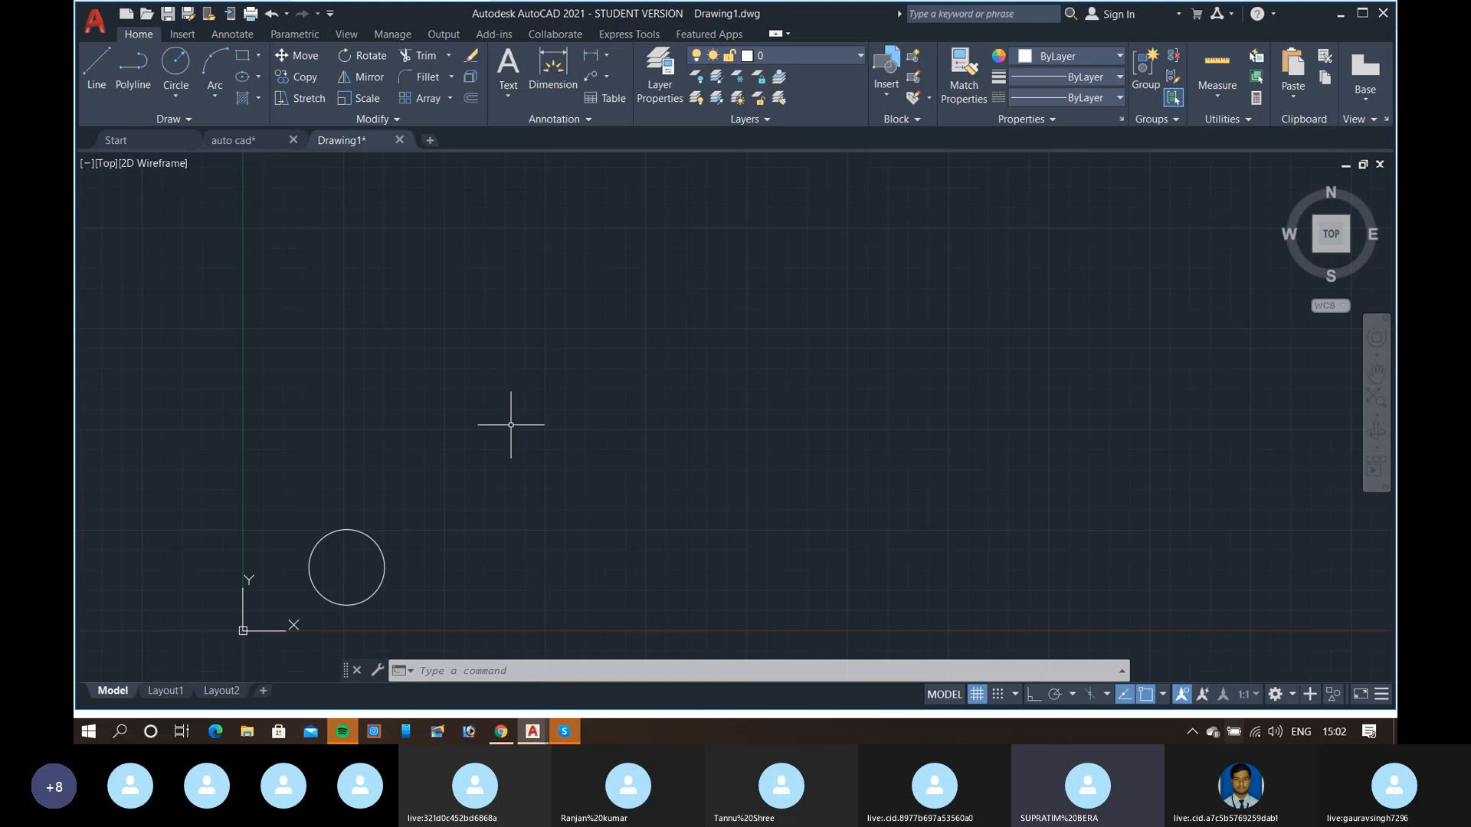
middle_drag(511, 424, 452, 455)
scroll(511, 425, down, 2)
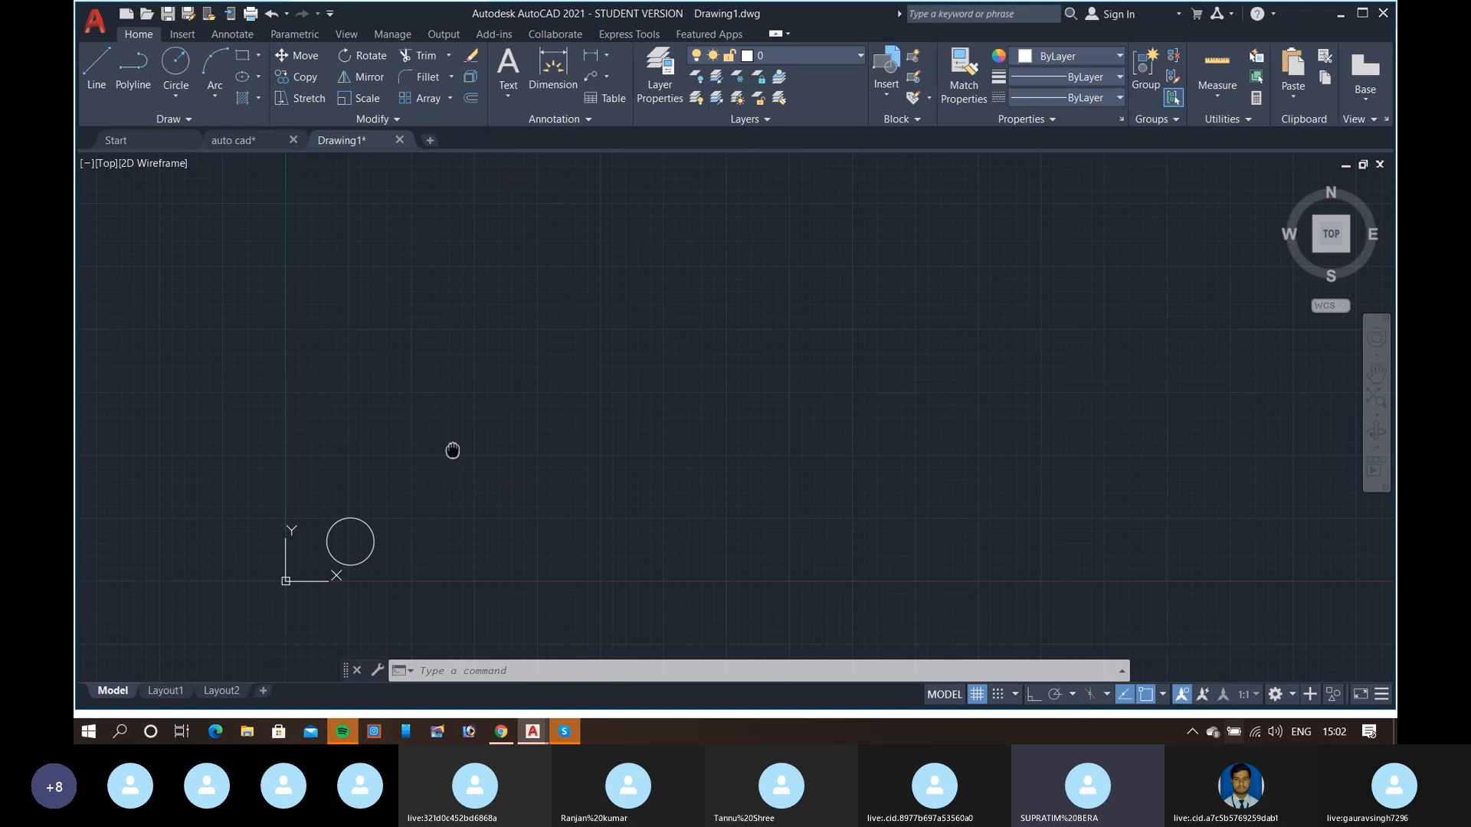
mouse_move(453, 450)
middle_down()
mouse_move(472, 446)
mouse_move(495, 305)
mouse_move(511, 412)
mouse_move(517, 377)
middle_up()
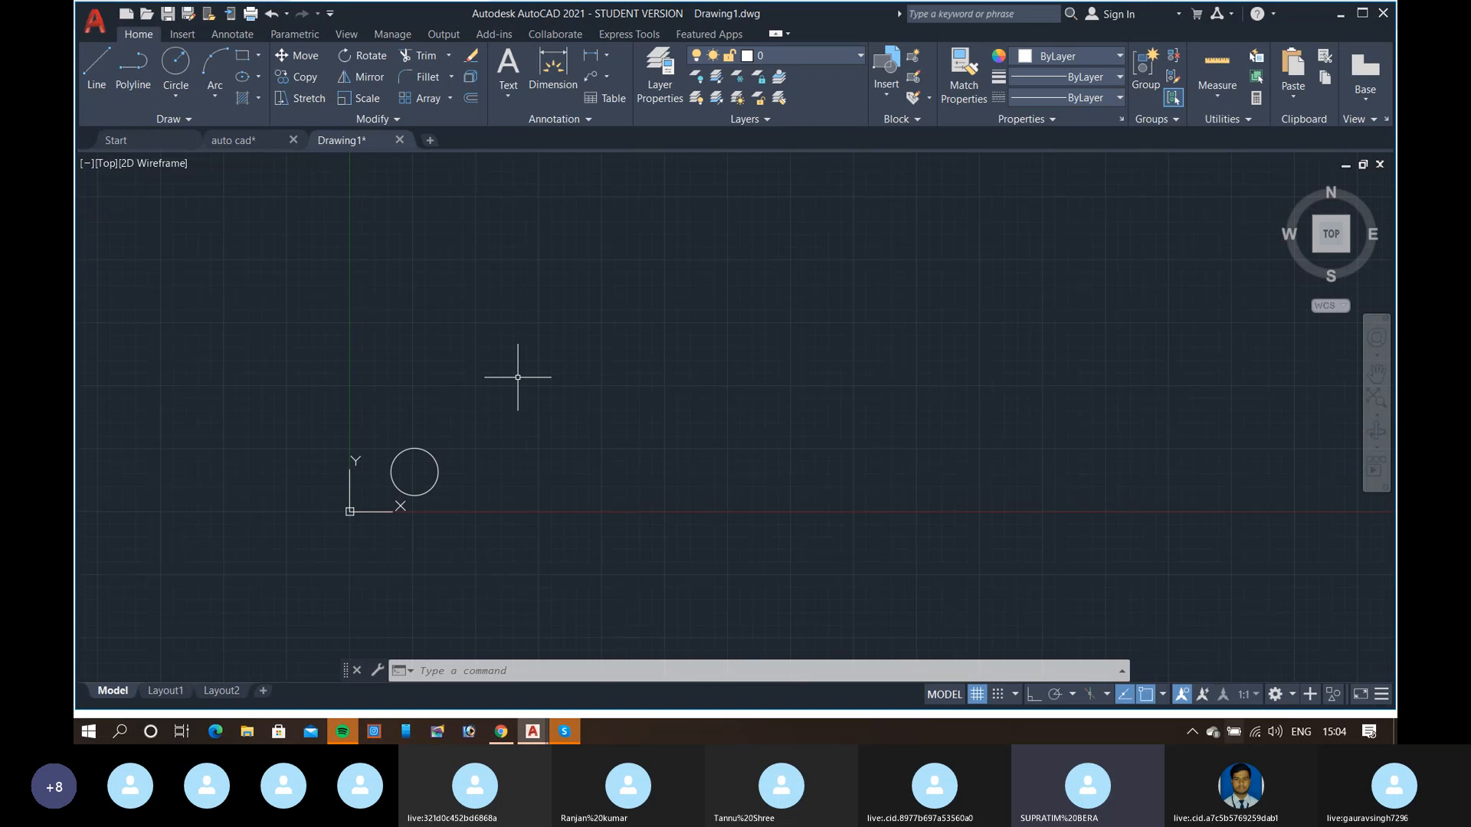
text(co)
key(Return)
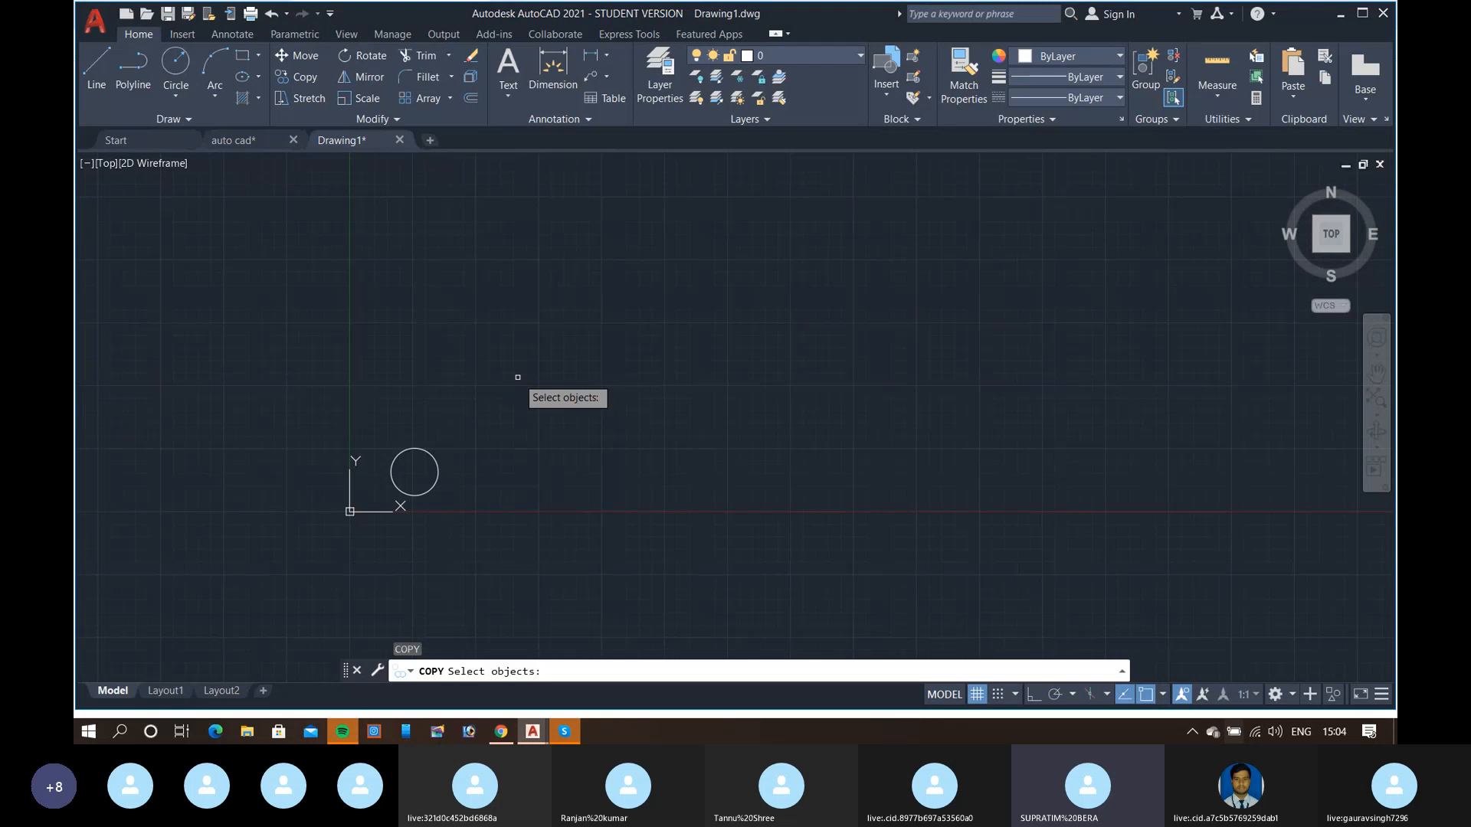
click(413, 465)
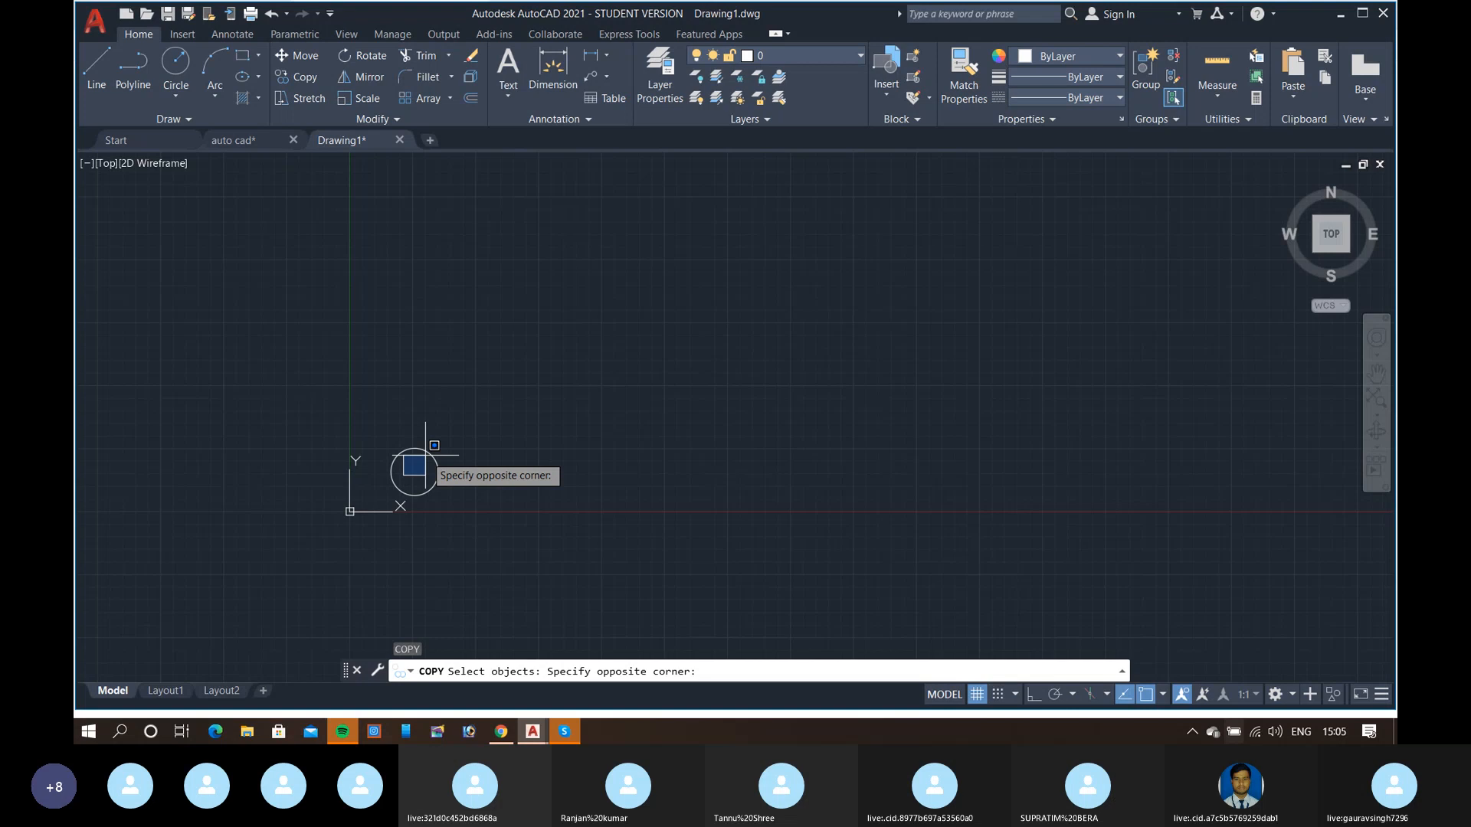
key(Escape)
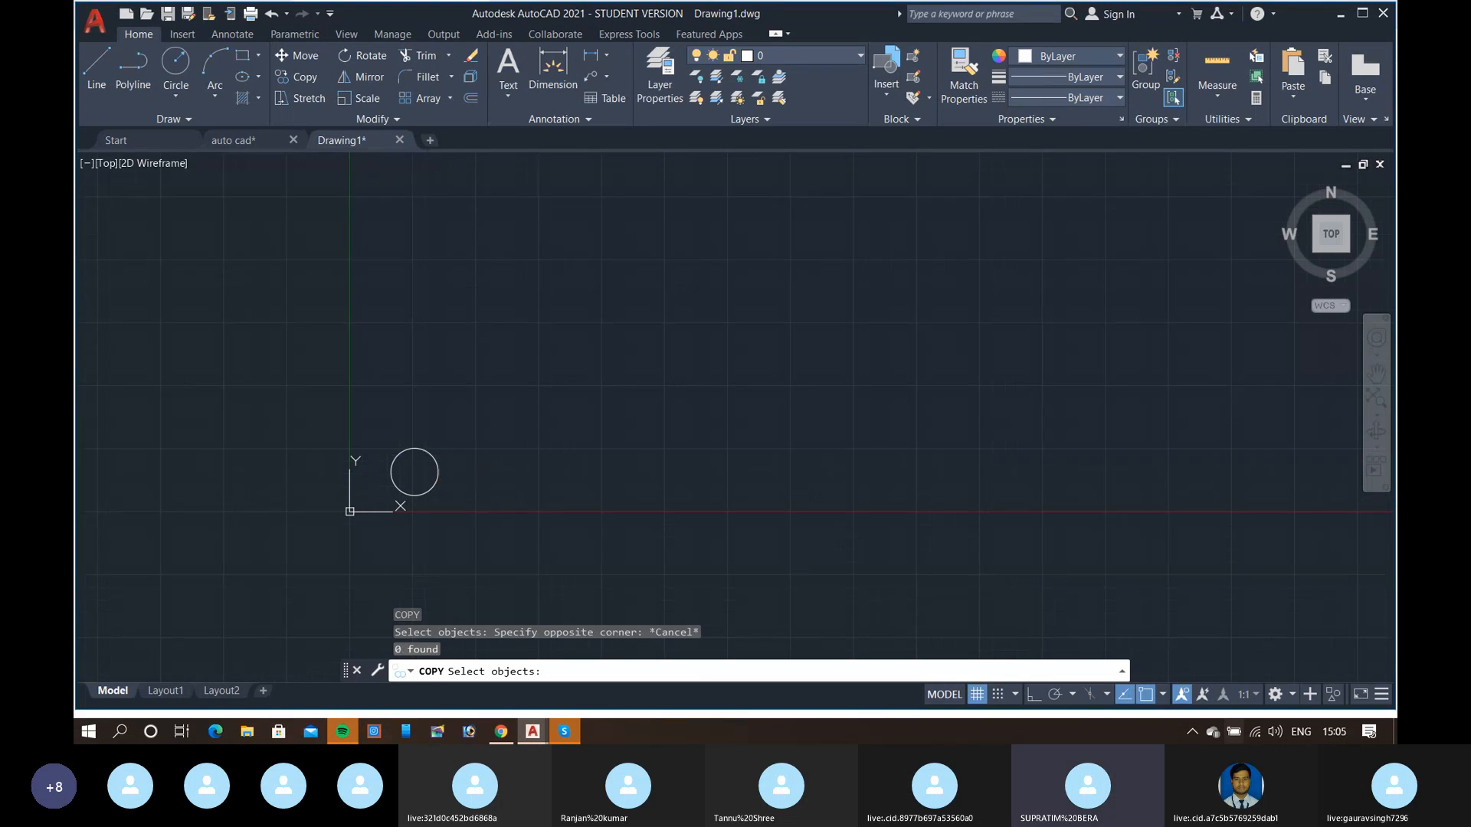
key(Escape)
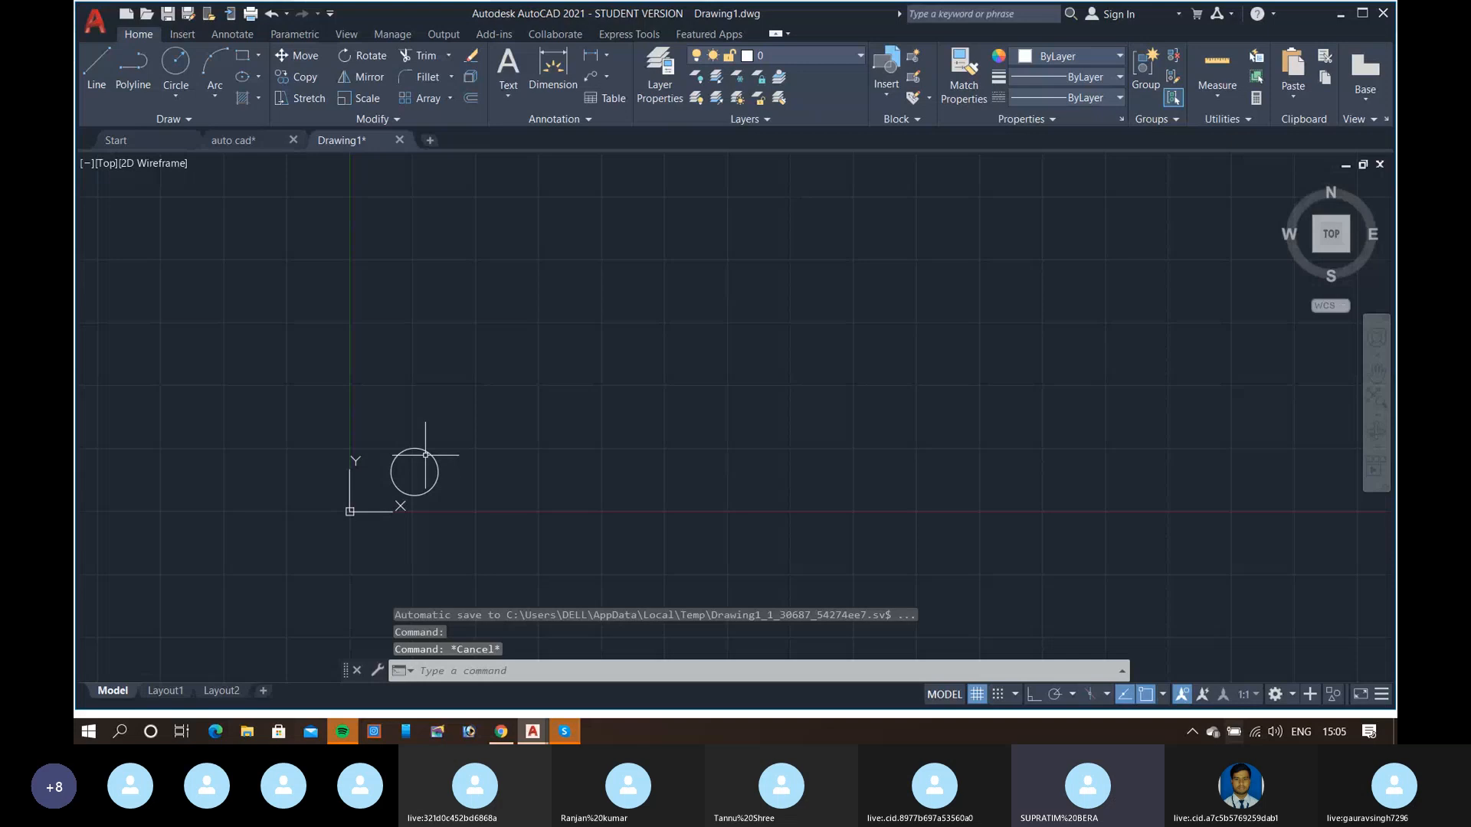
- Copy the circle from its centre to two positions horizontally beside it, about 2048 and 4291 units to the right
text(co)
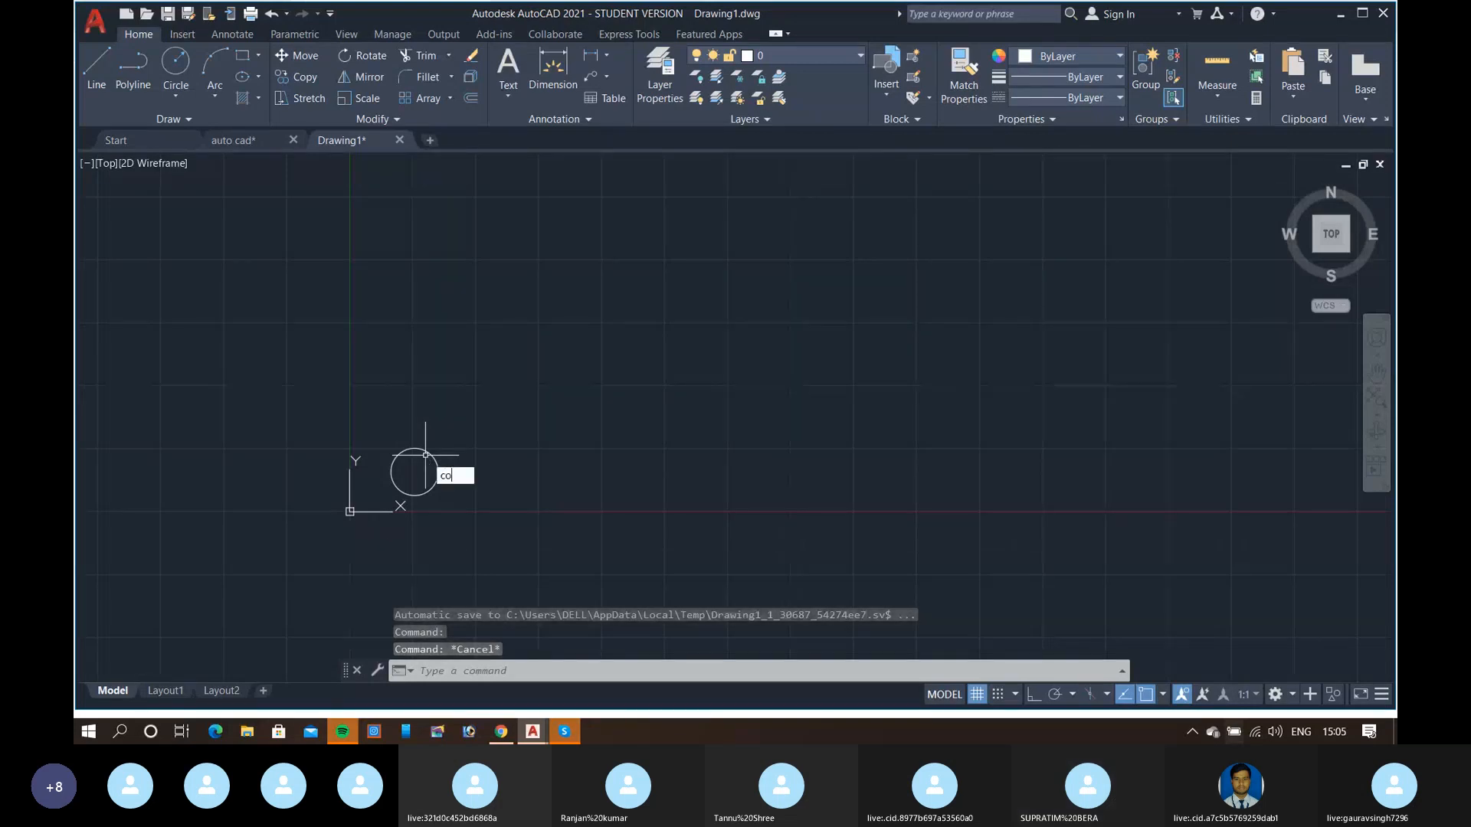
key(Return)
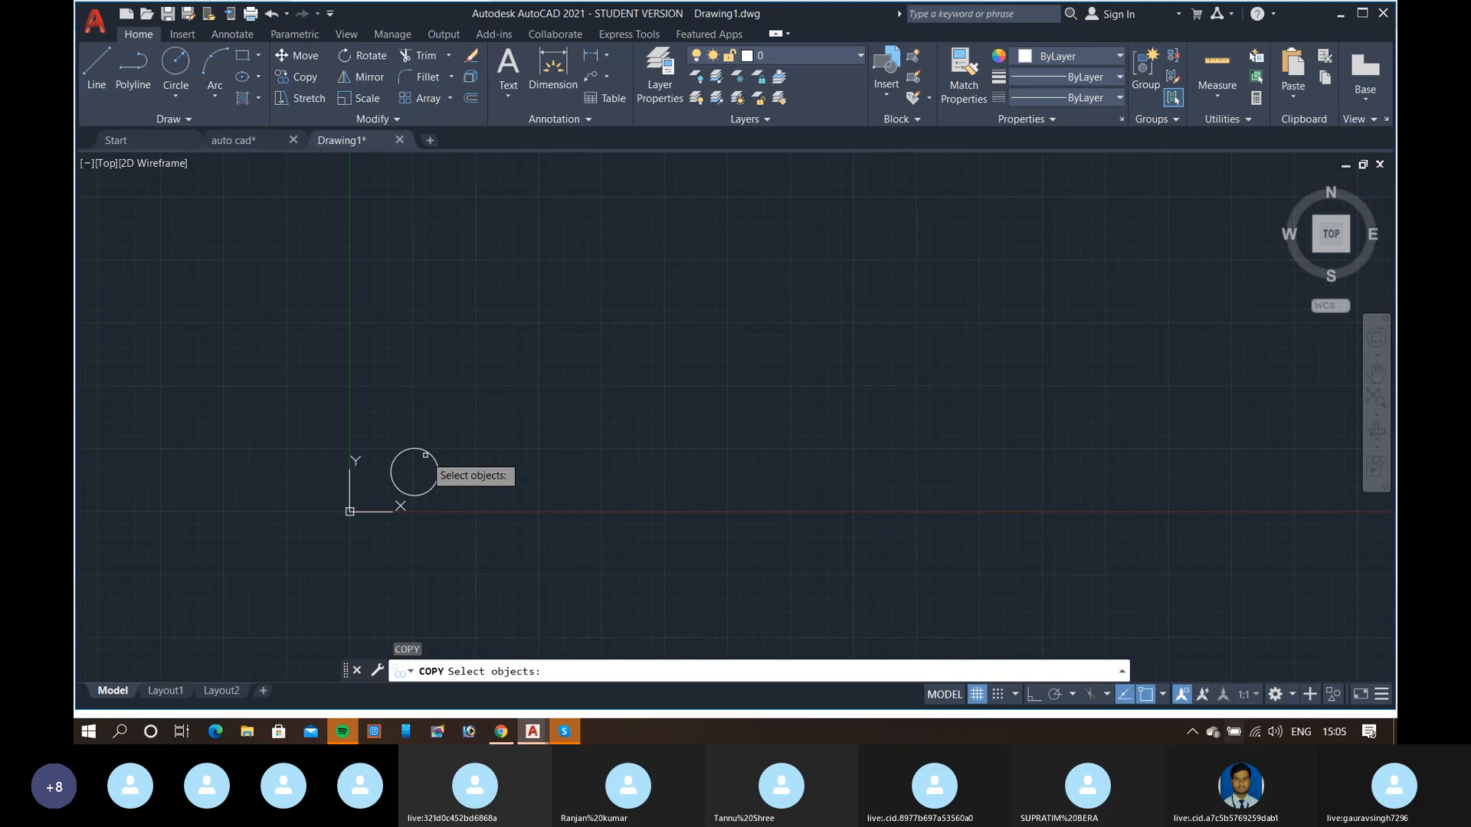
click(425, 454)
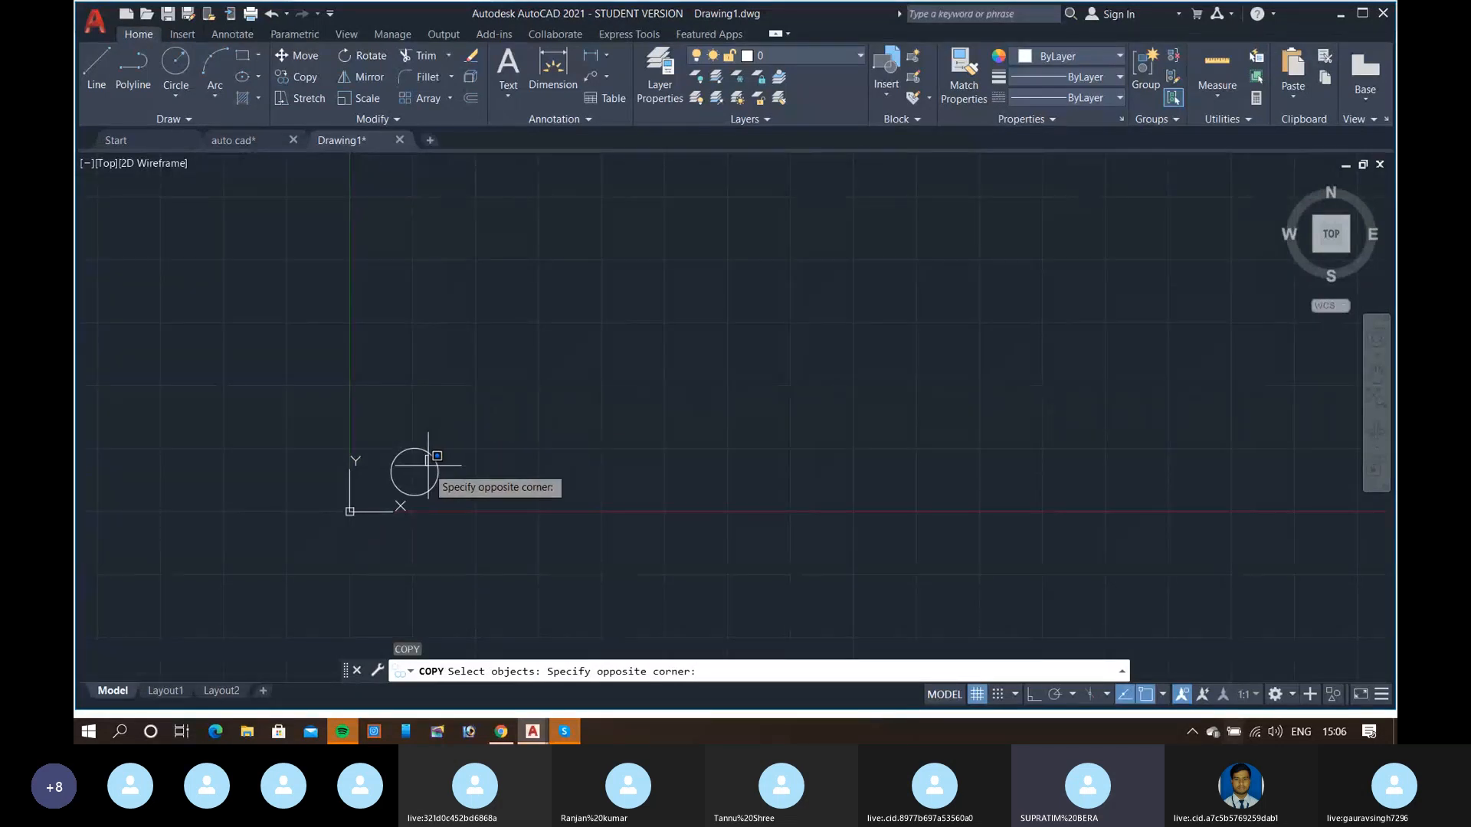
click(400, 506)
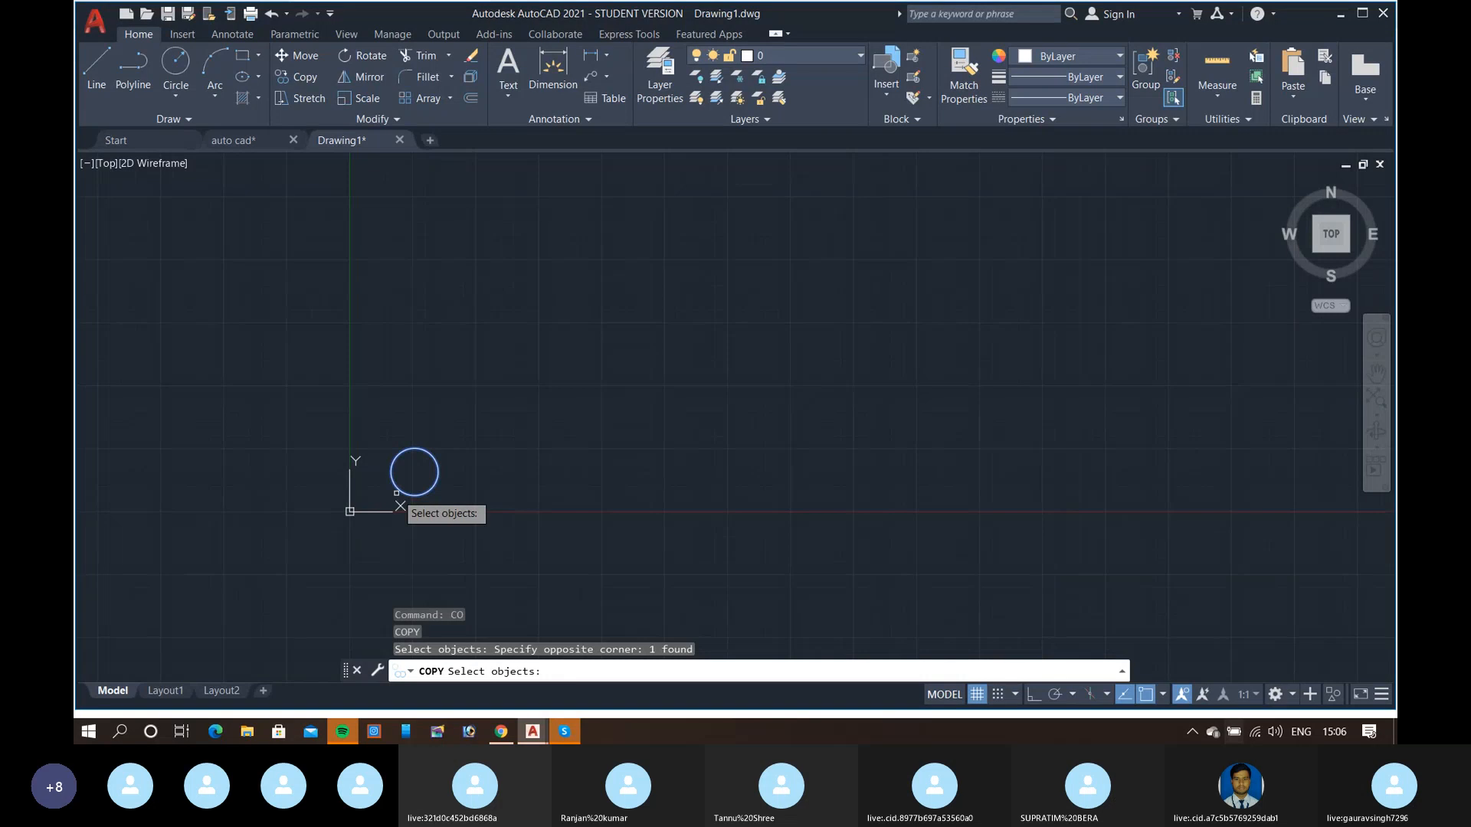
key(Return)
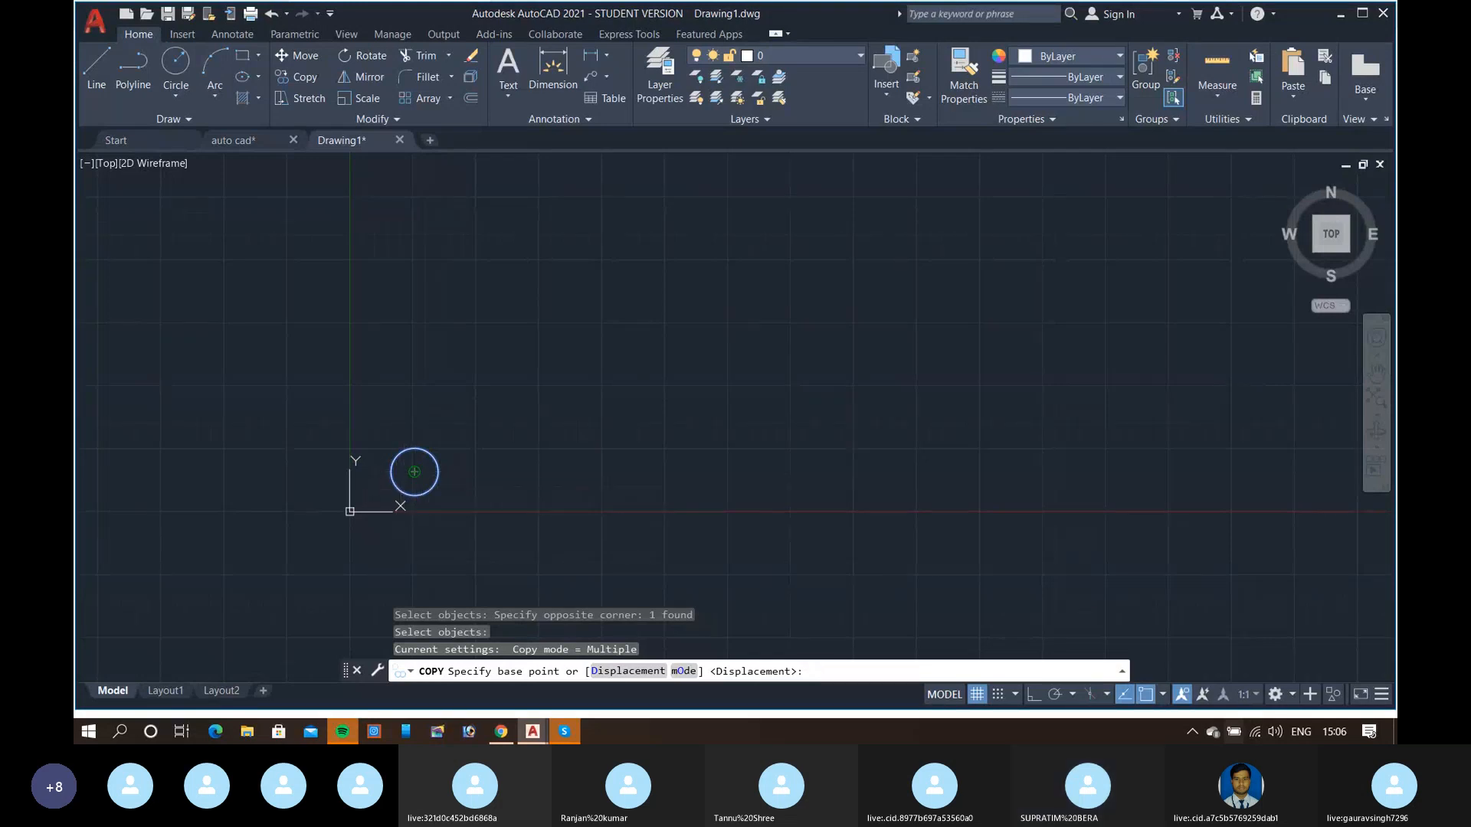
click(415, 470)
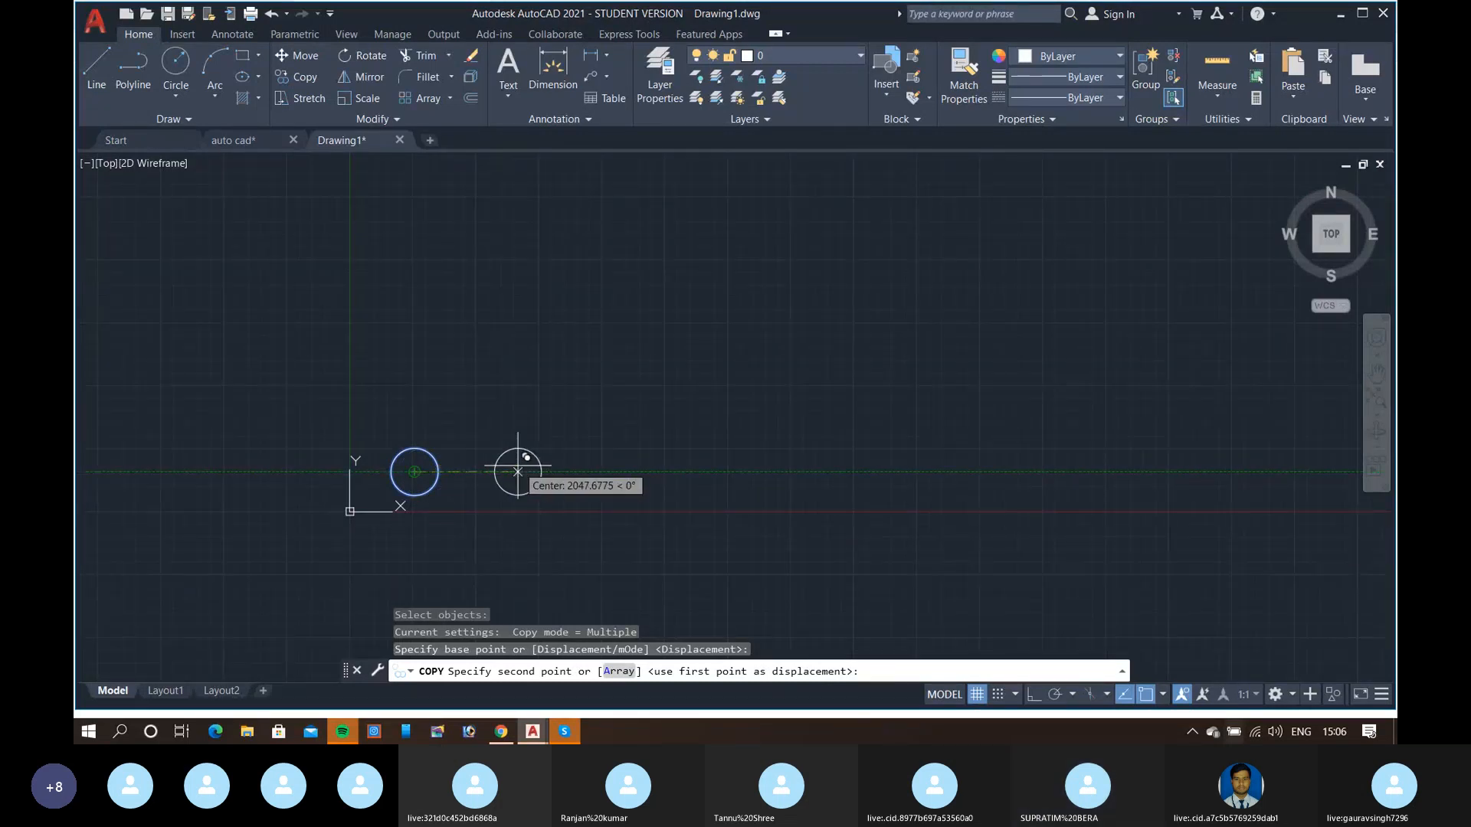
click(518, 471)
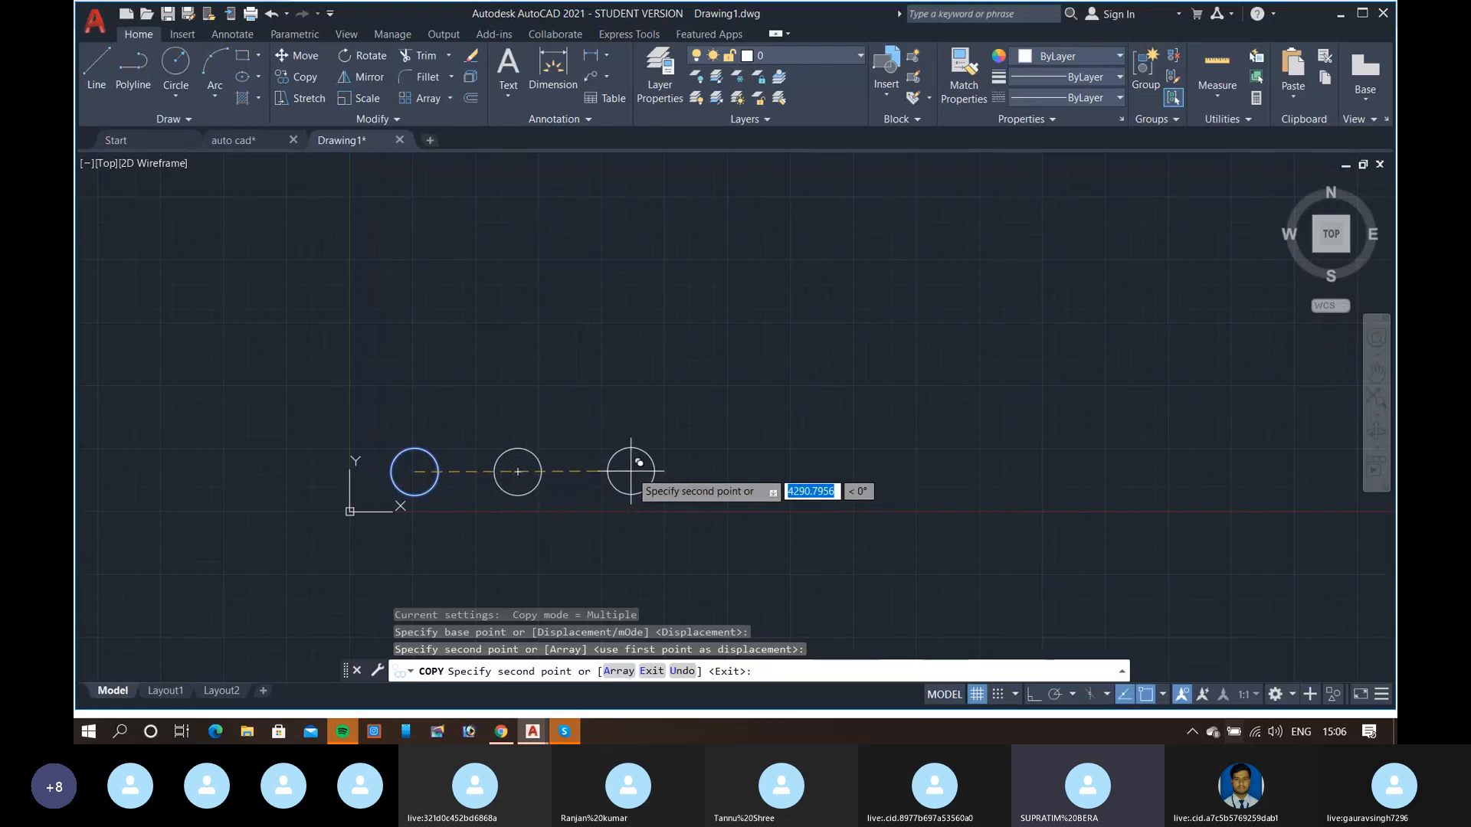
click(630, 473)
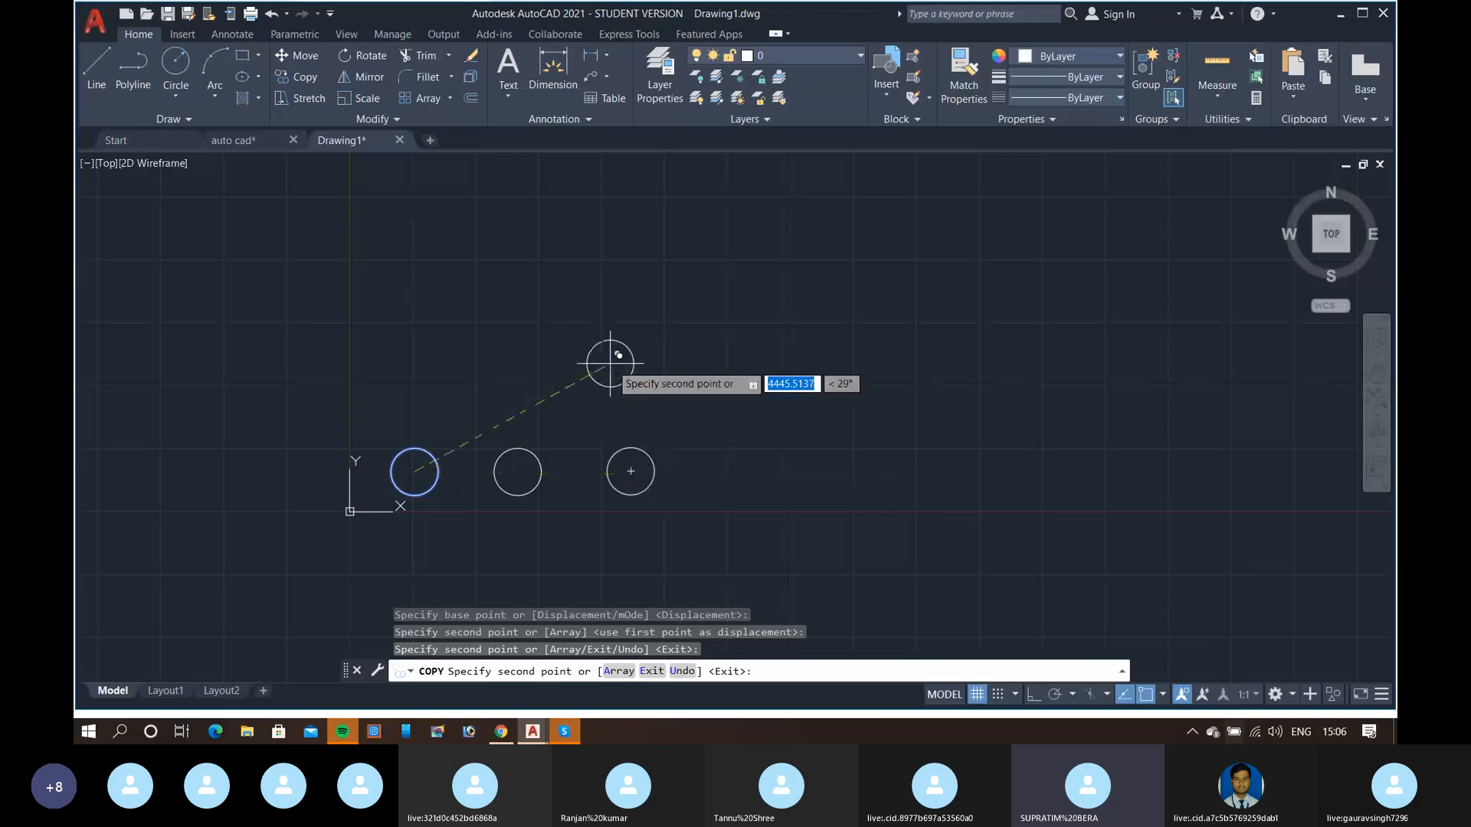
- Place three more copies as an upper row about 2000 units above the existing three circles, and end the copying
click(628, 366)
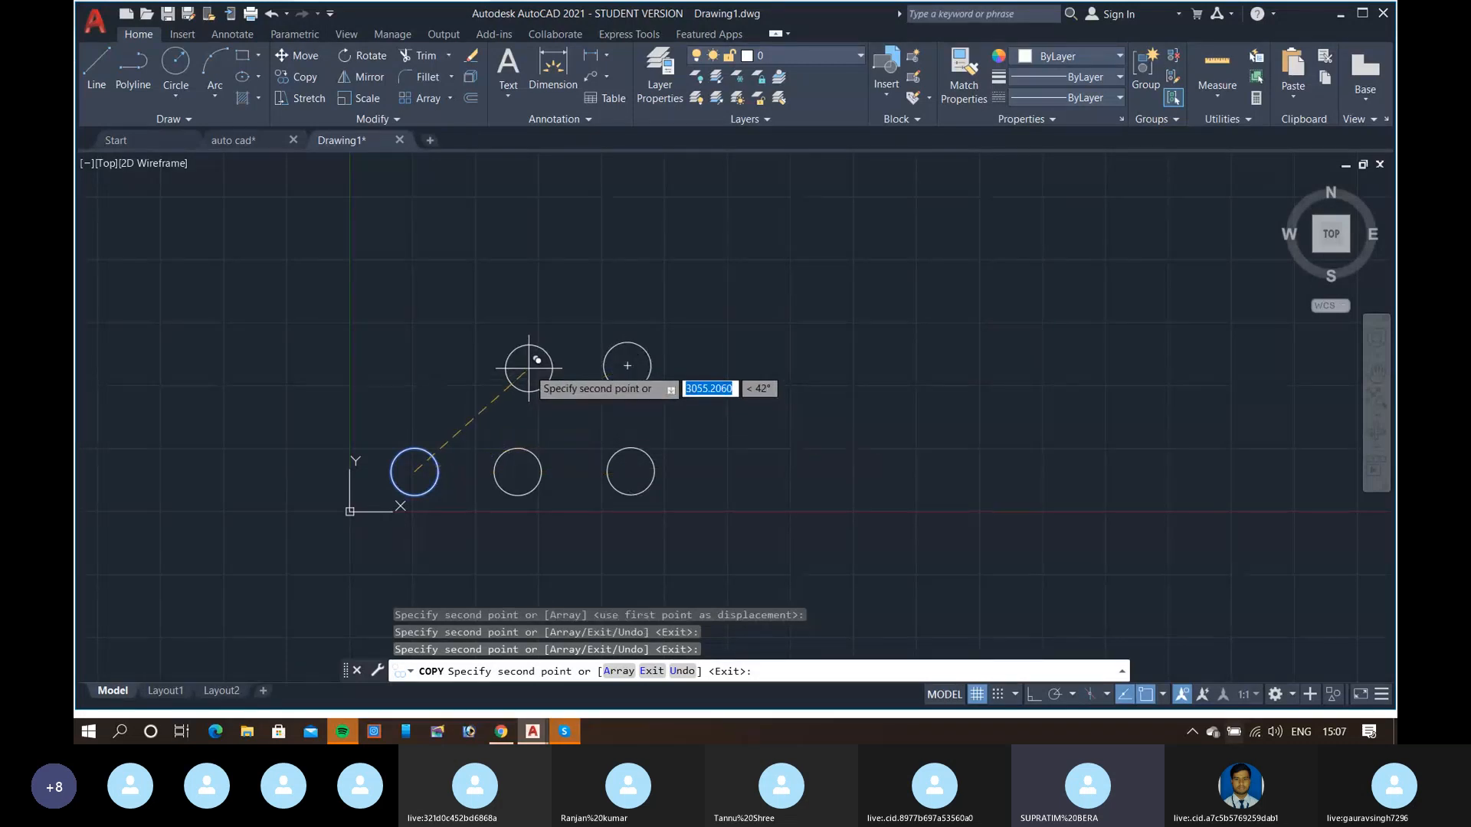
click(528, 368)
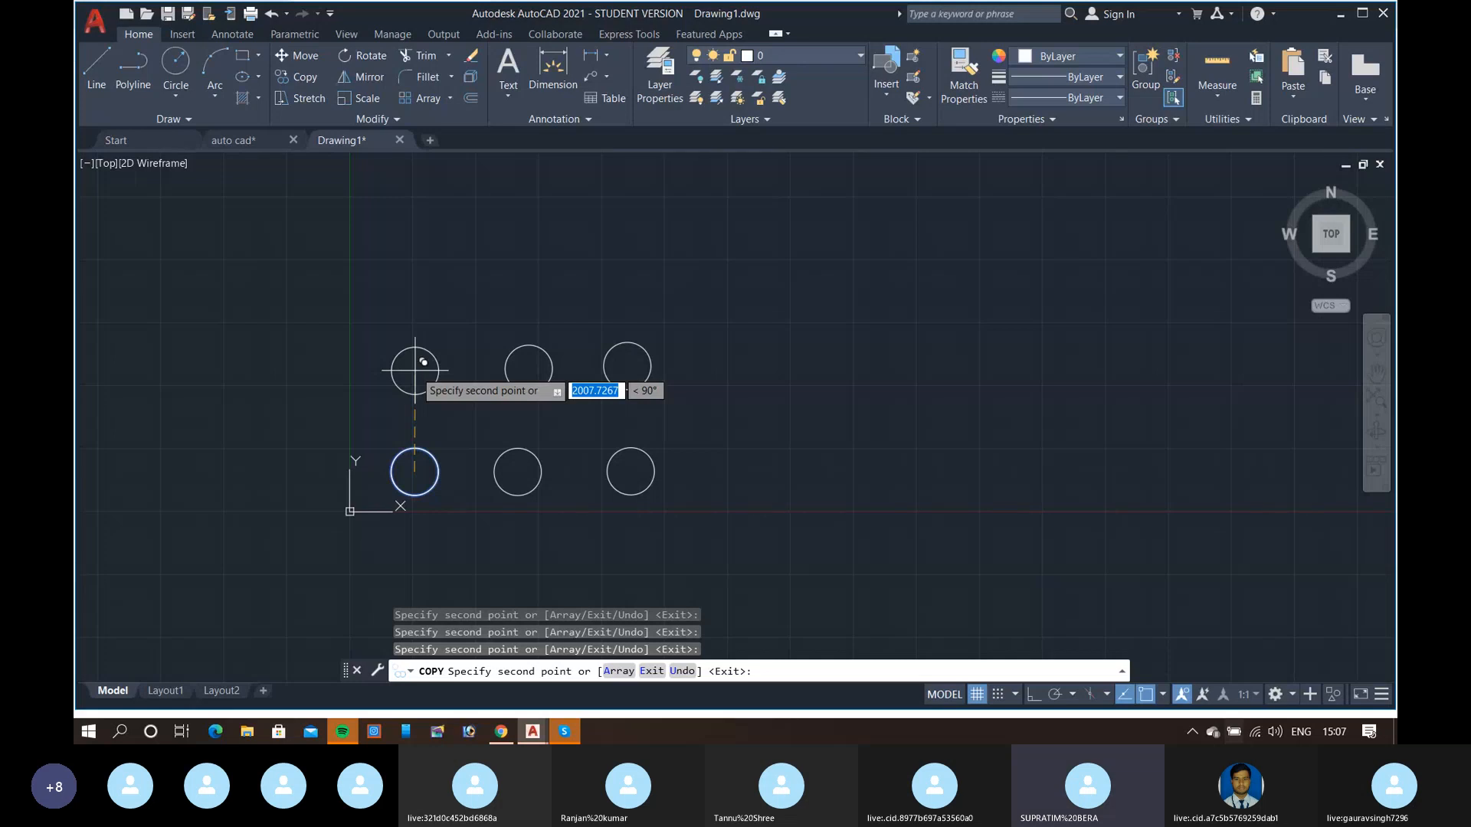
key(Escape)
key(Escape)
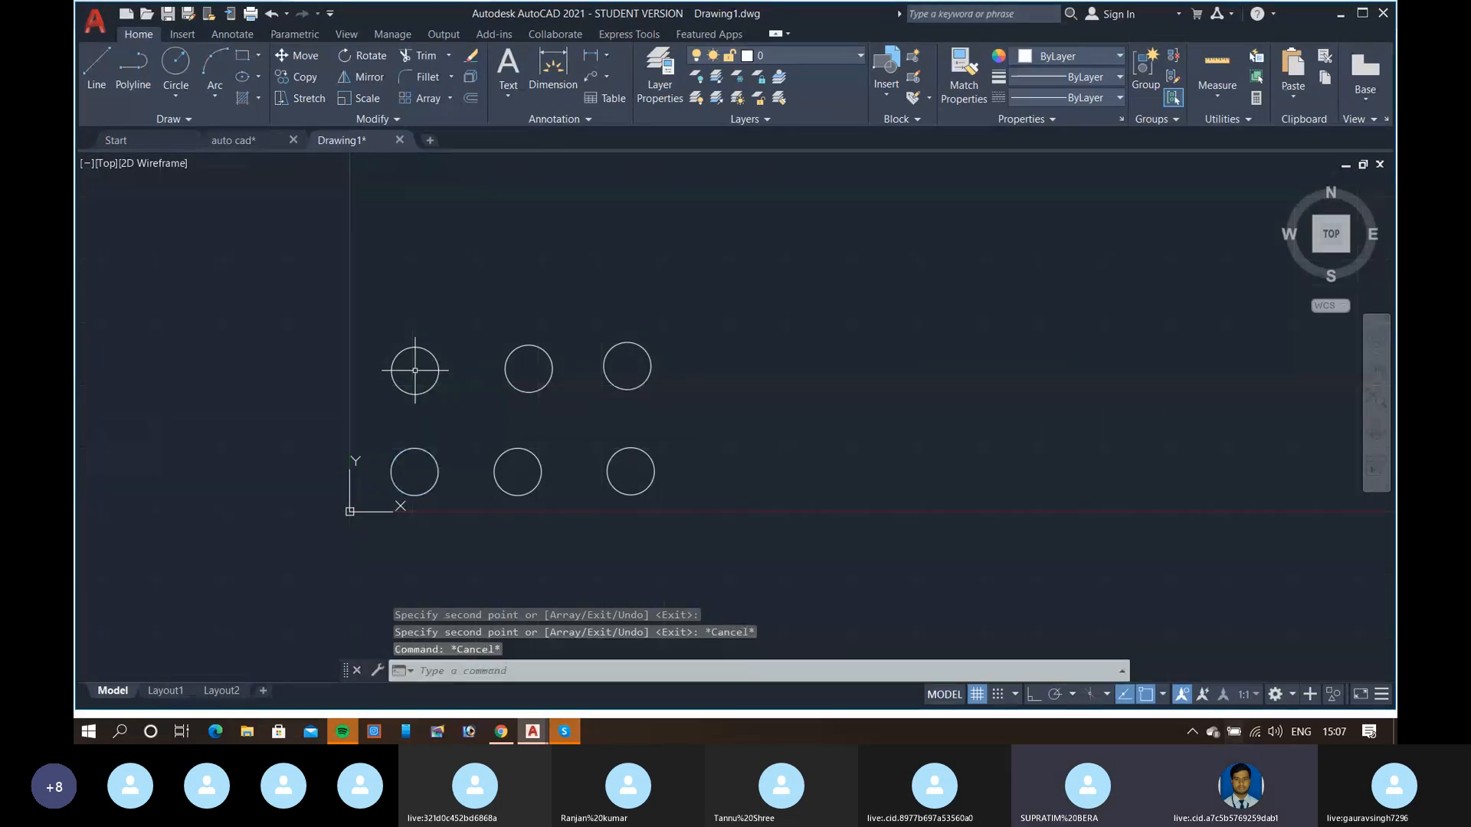
key(Escape)
key(Escape)
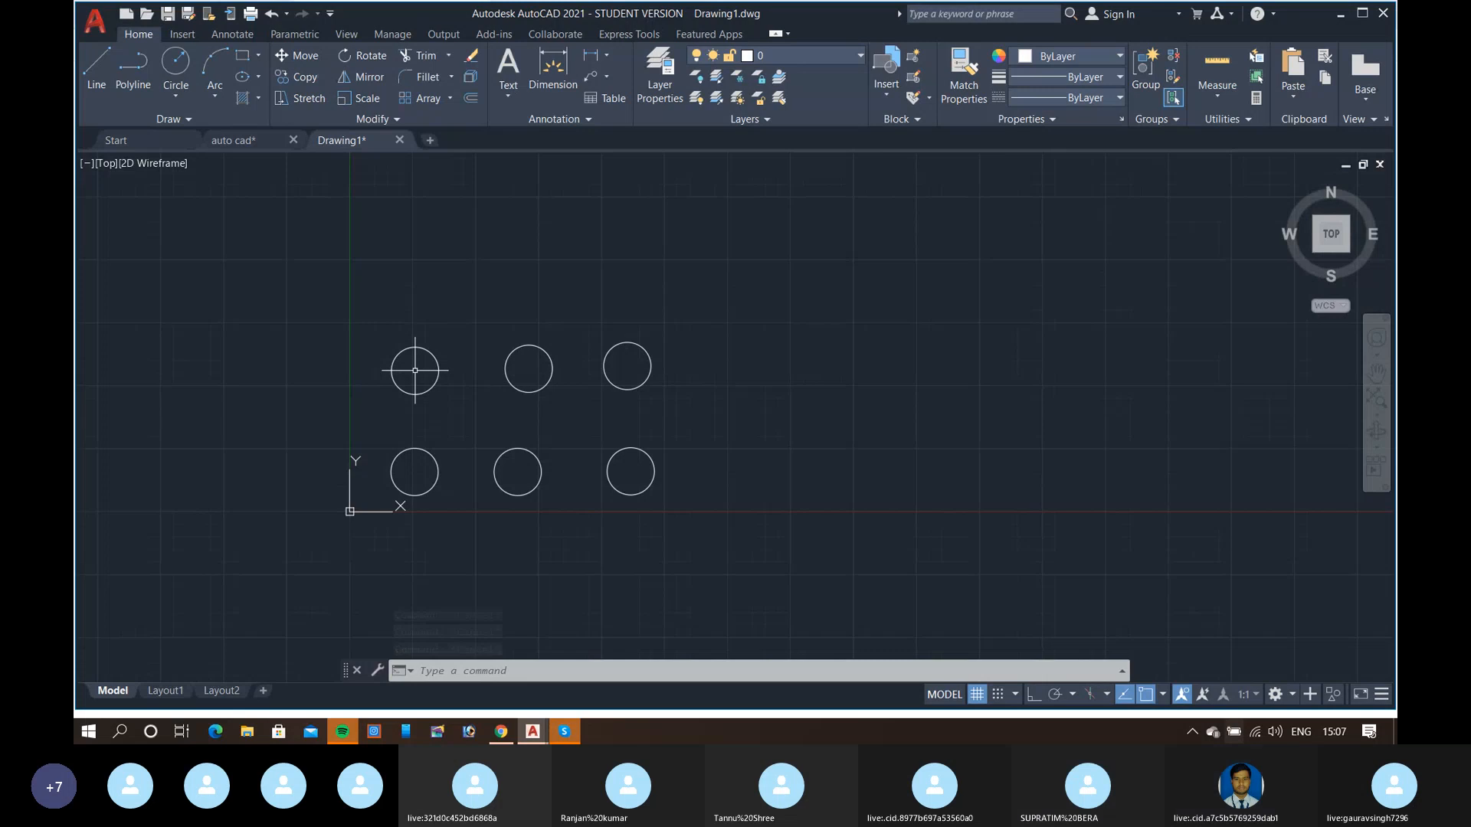
text(l)
key(Return)
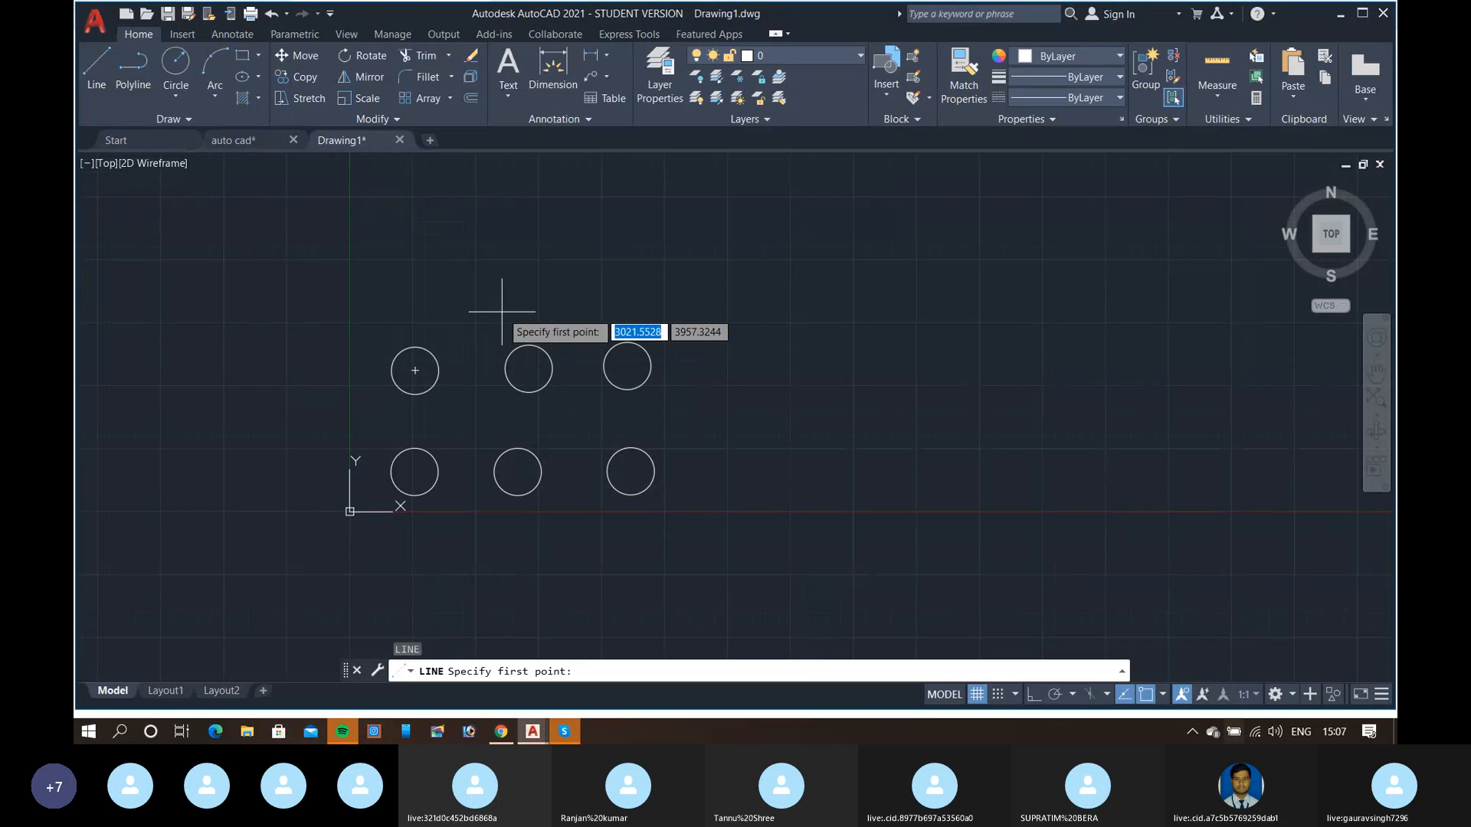
key(Escape)
key(Escape)
key(Escape)
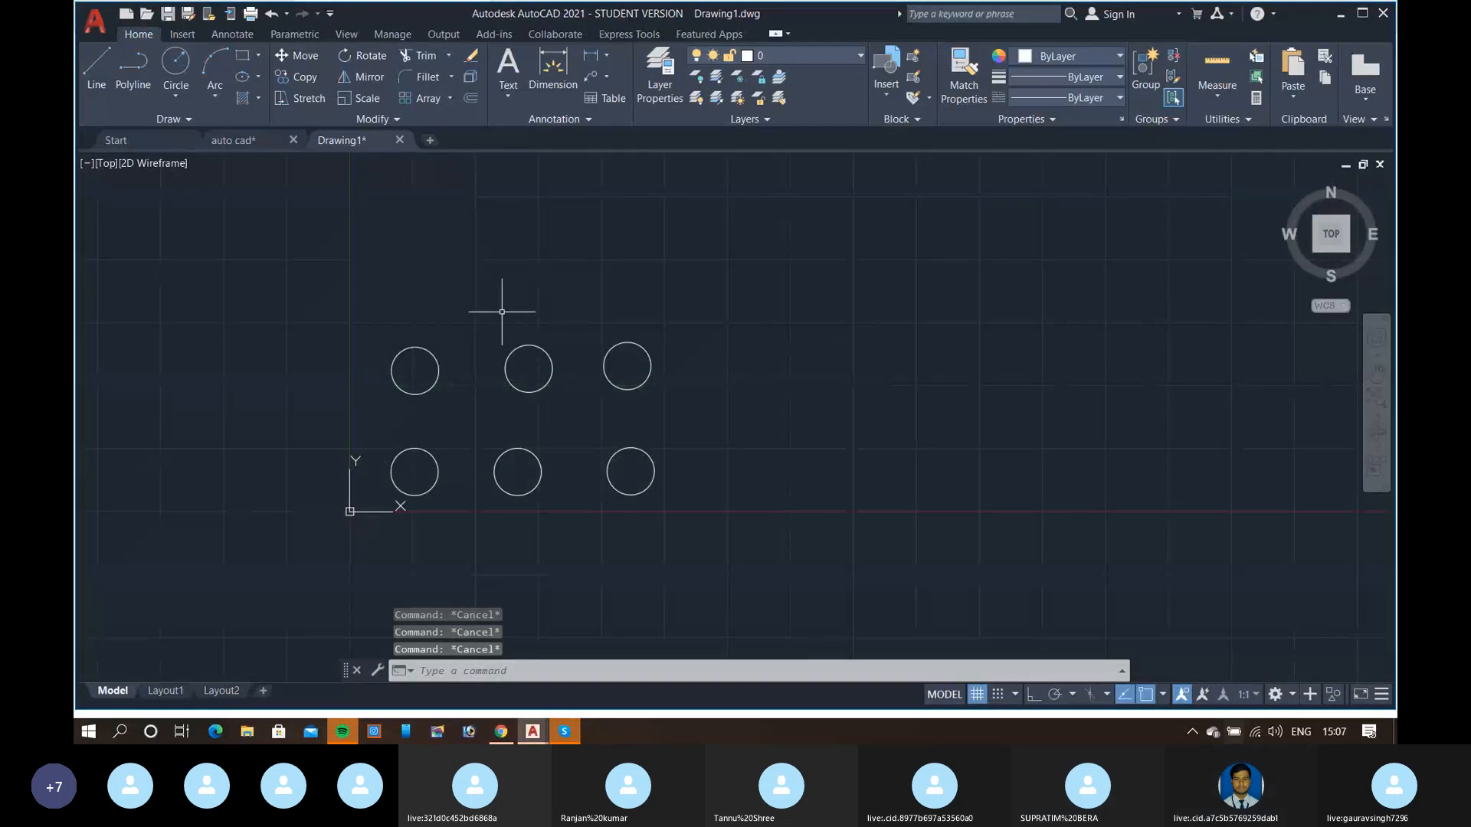
text(l)
key(Return)
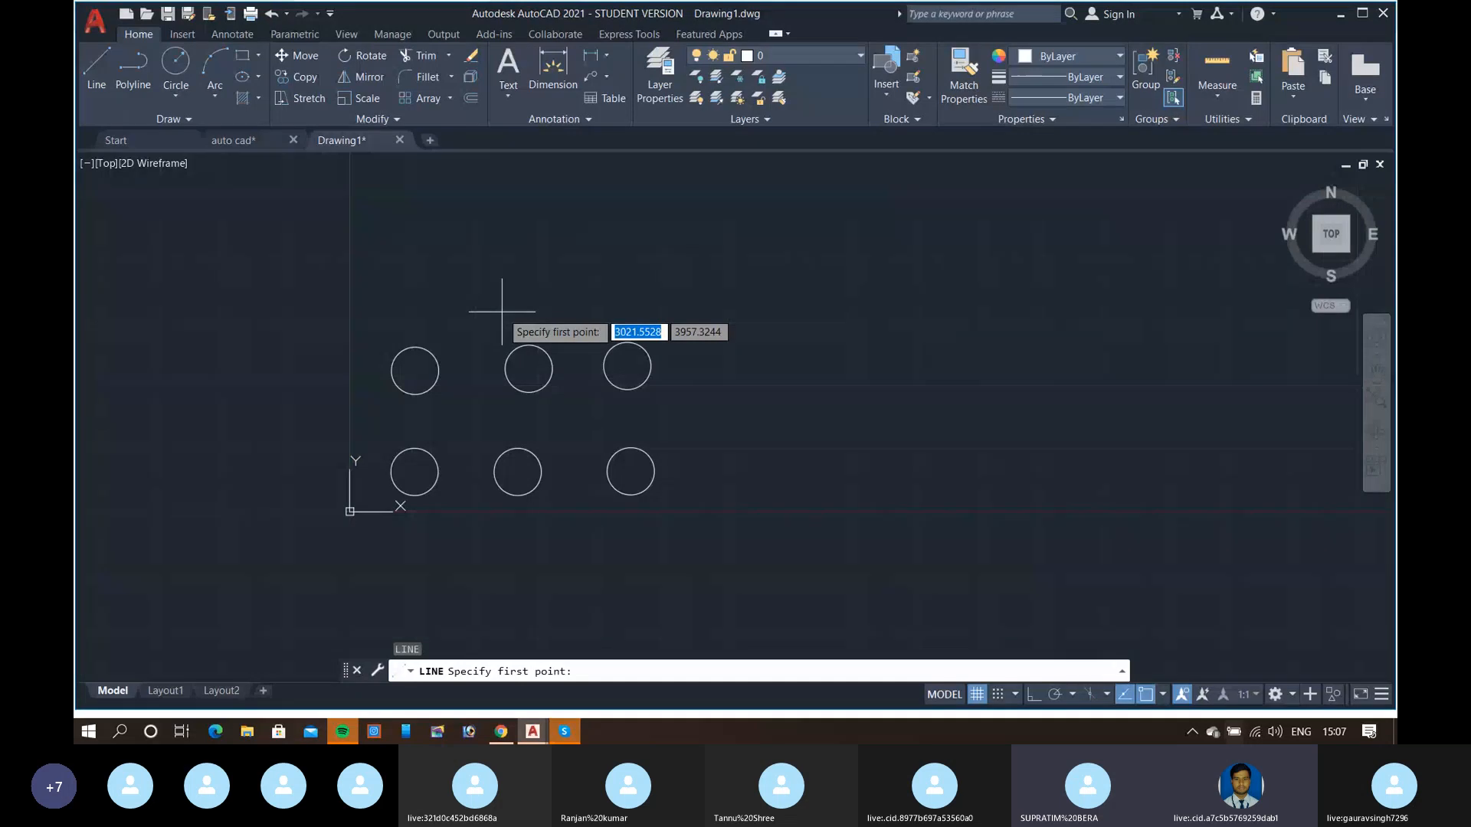
key(Escape)
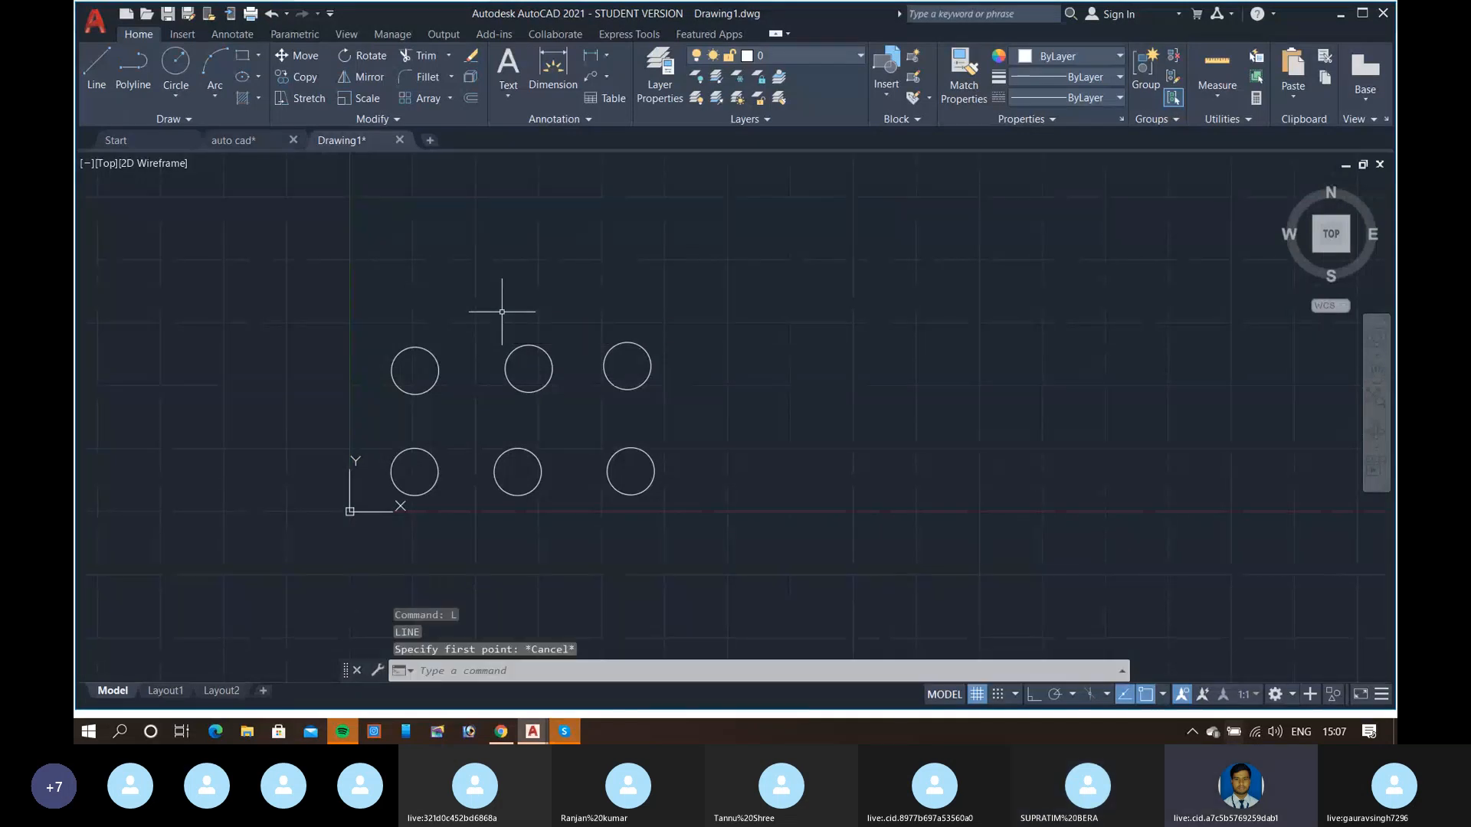
- Move the first two circles of the upper row together from the first one's centre by about 97 units at 135°
text(m)
key(Return)
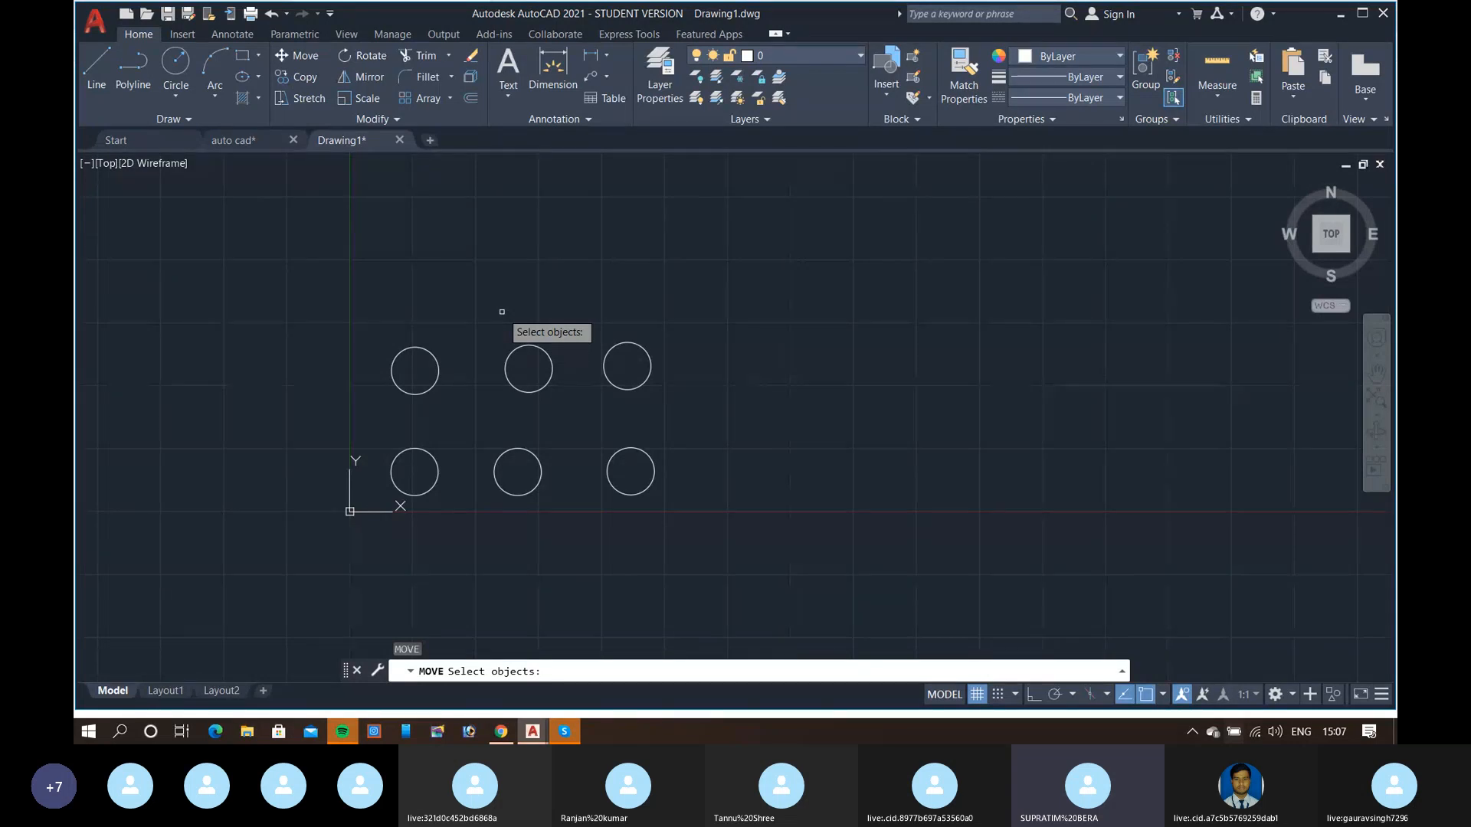
click(526, 345)
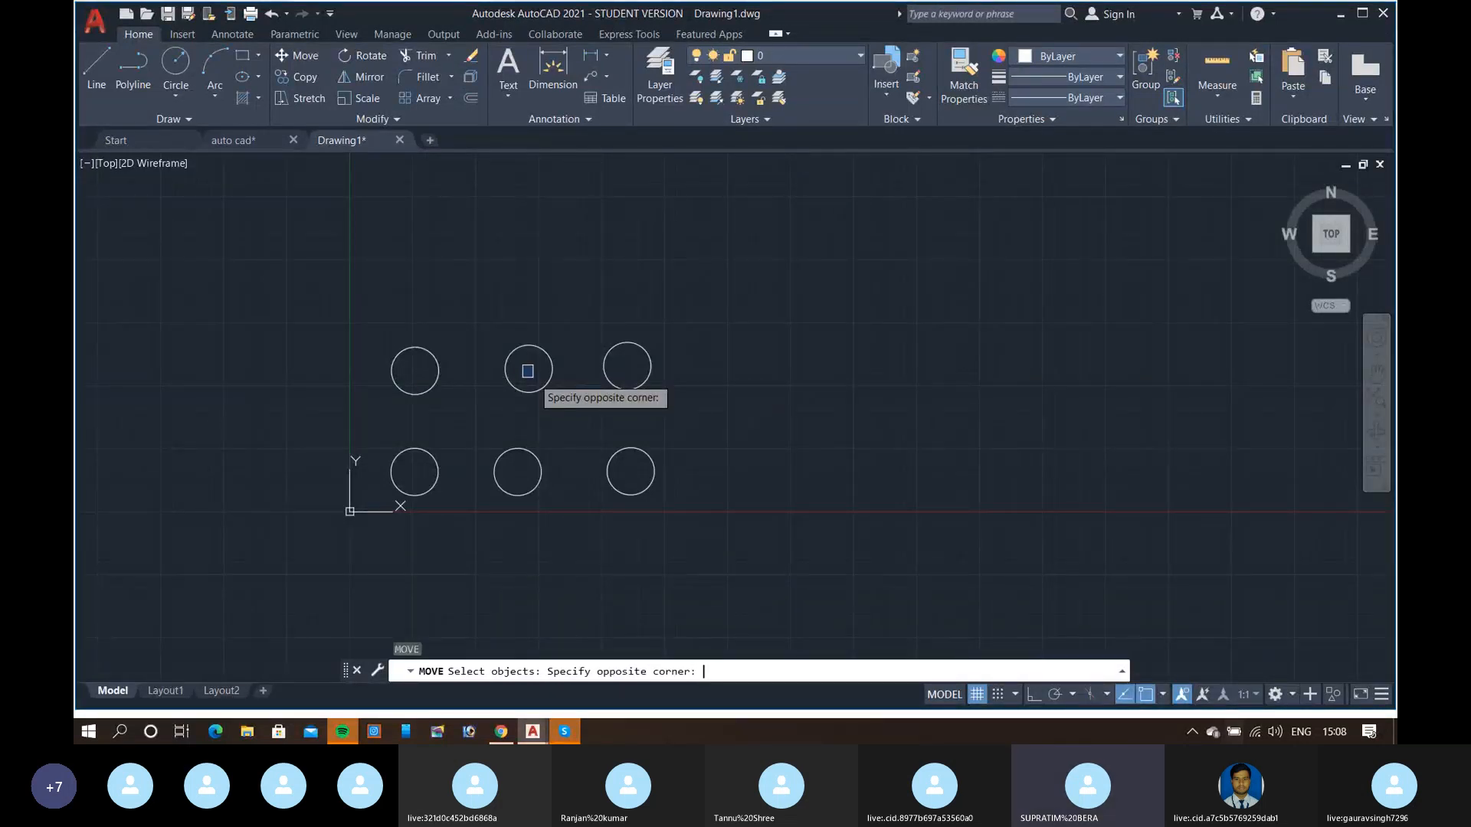
click(527, 365)
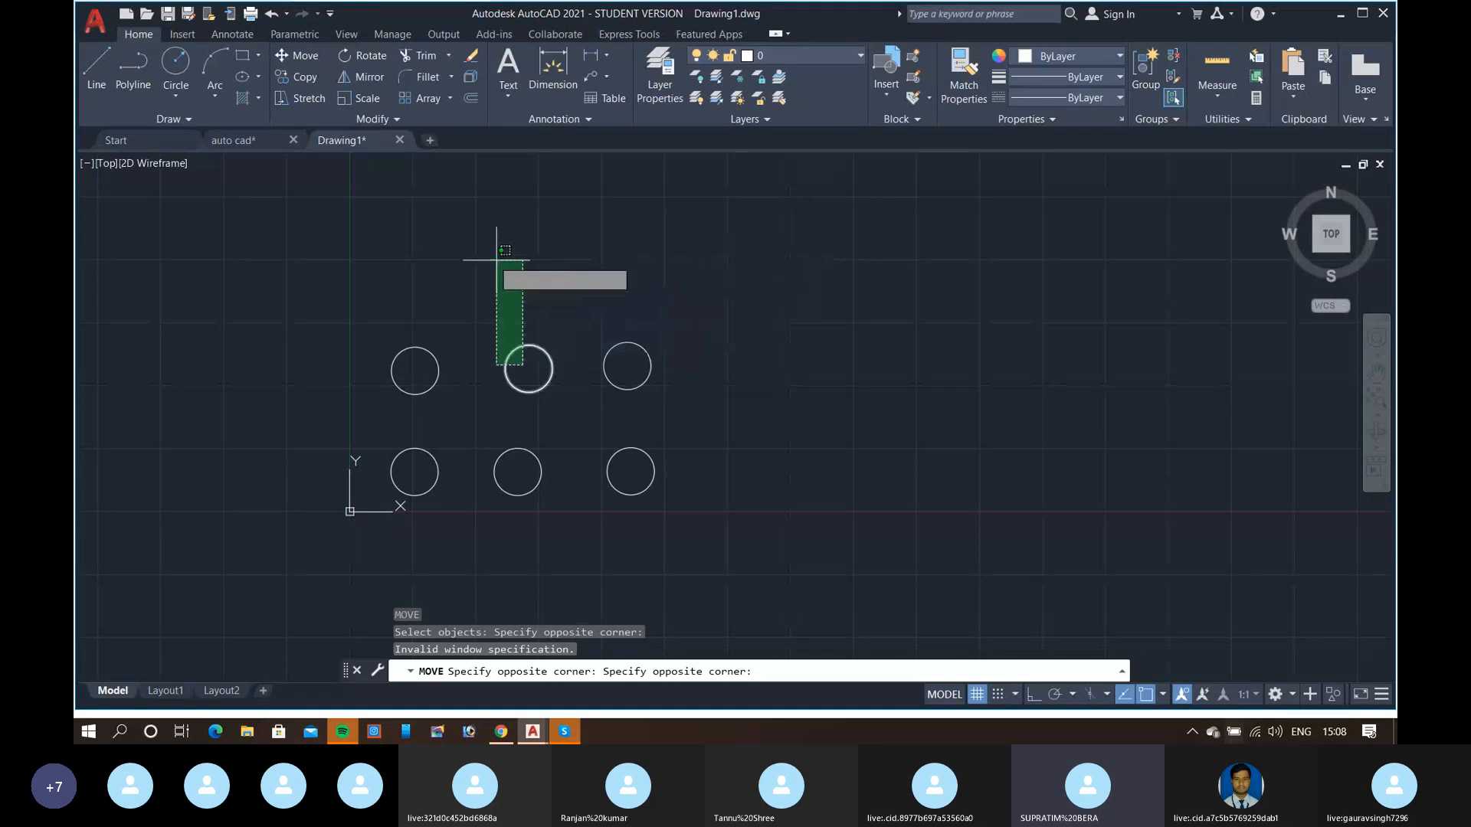
click(349, 203)
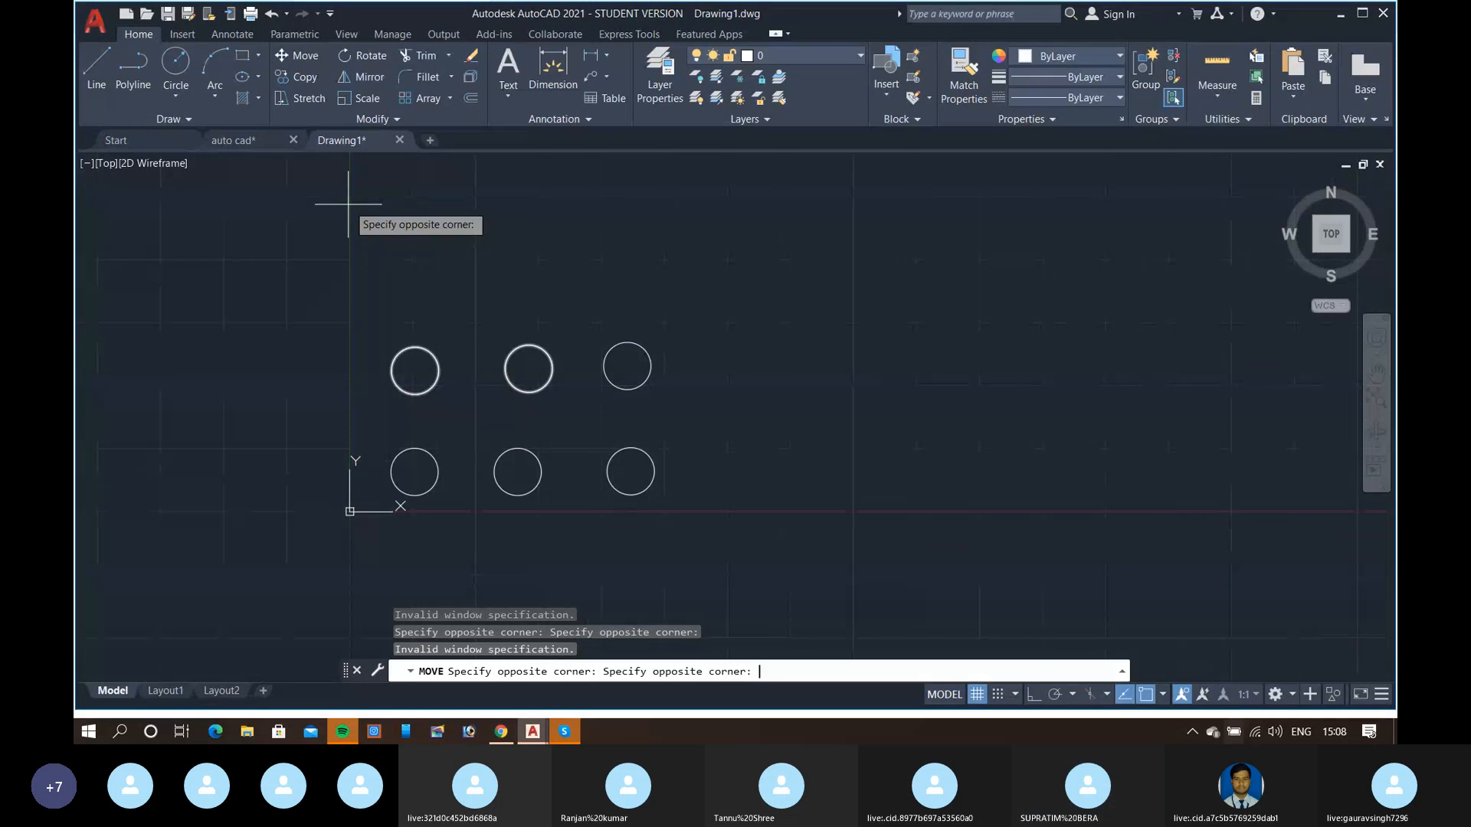
click(523, 365)
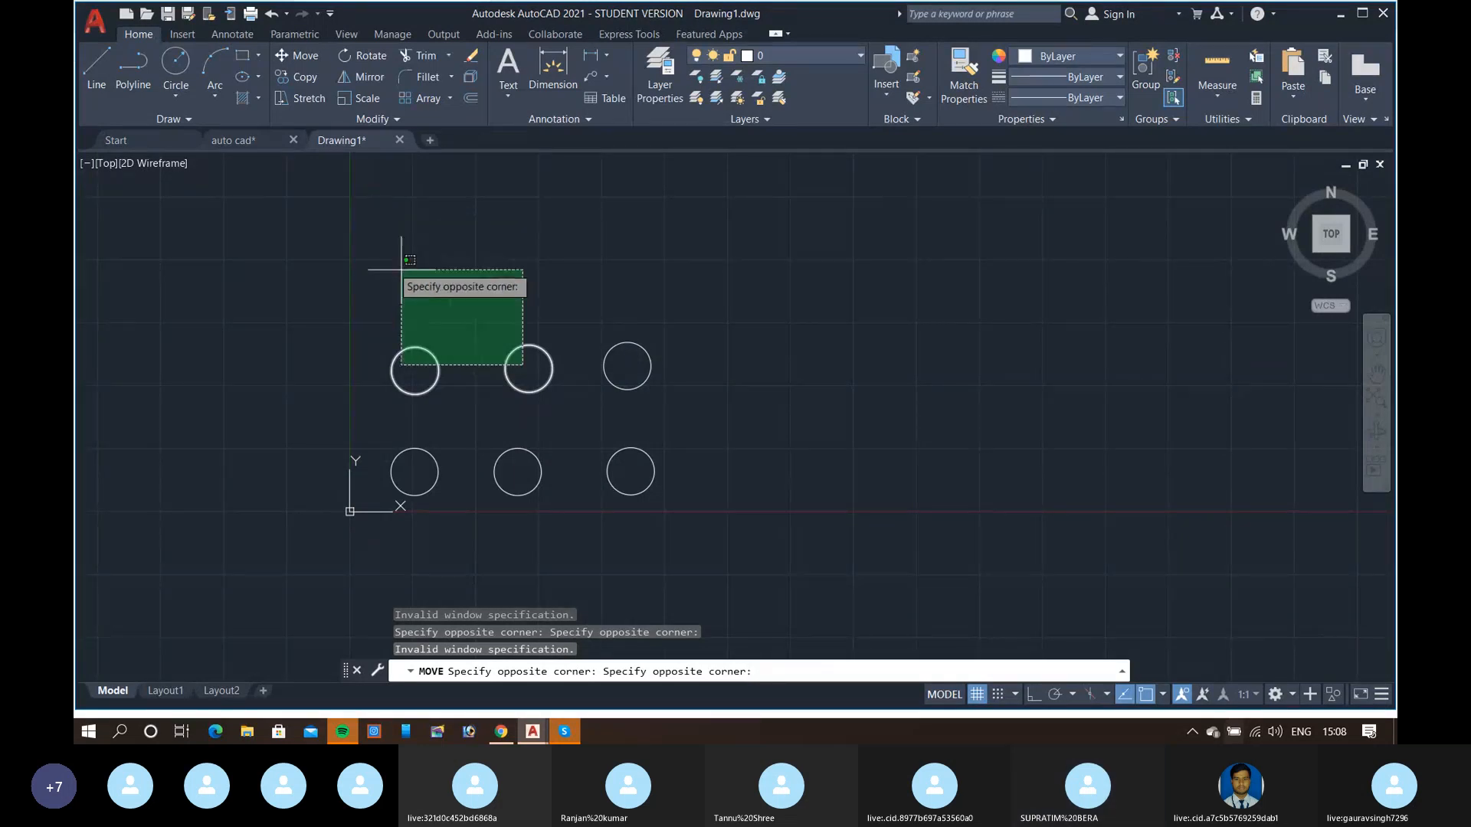
click(348, 224)
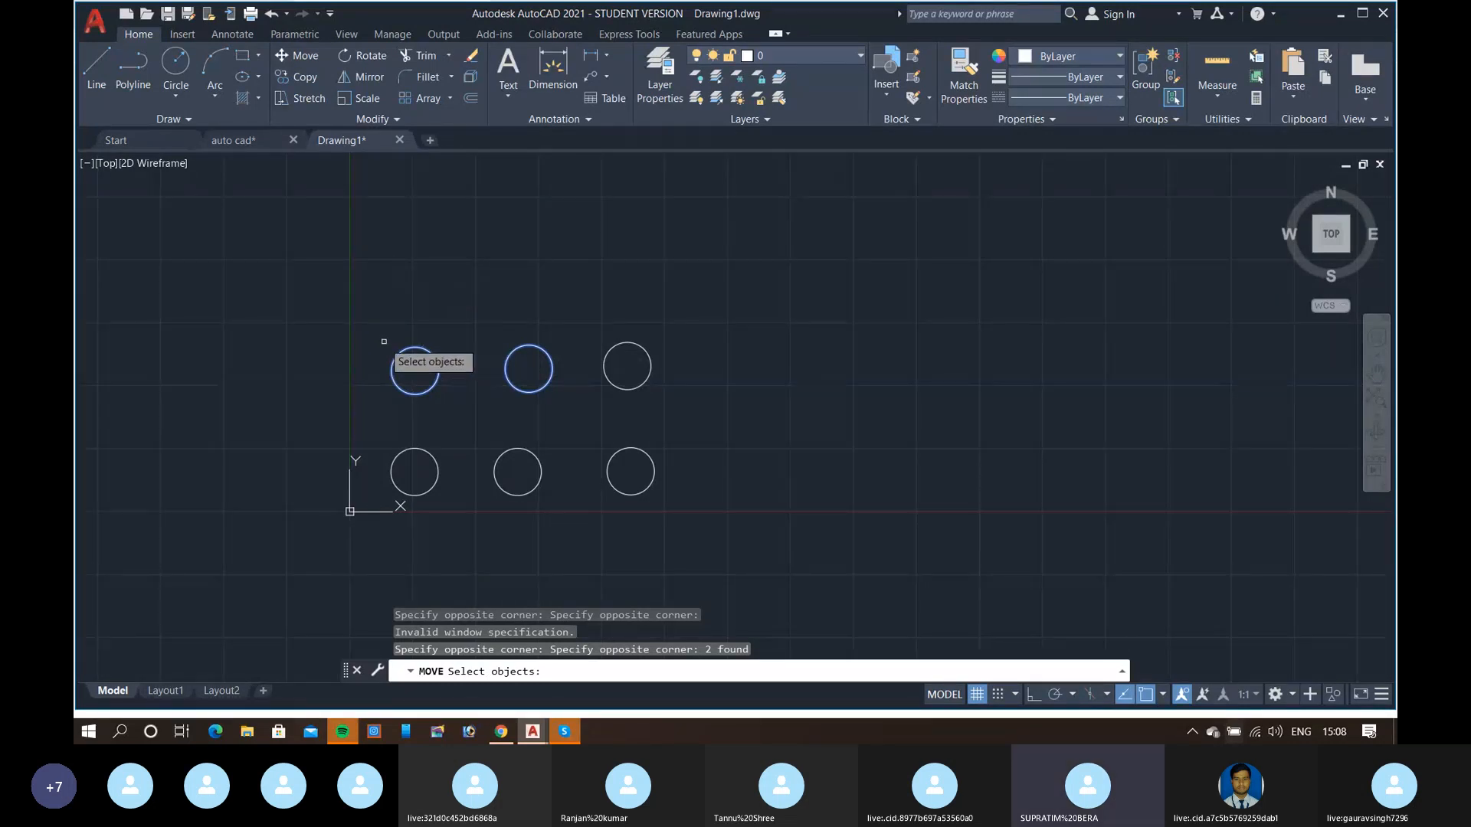
drag(360, 275, 416, 265)
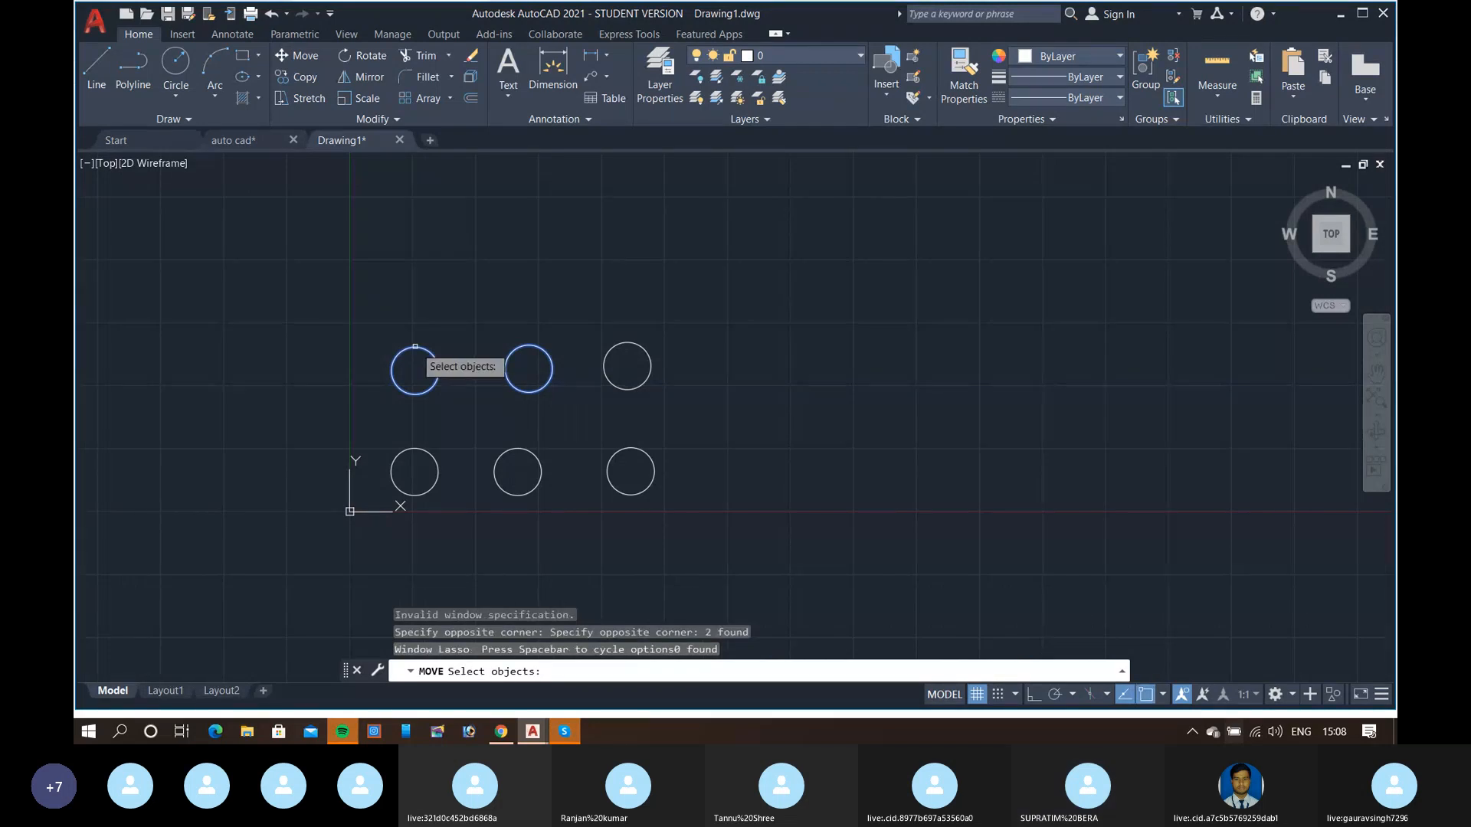
key(Return)
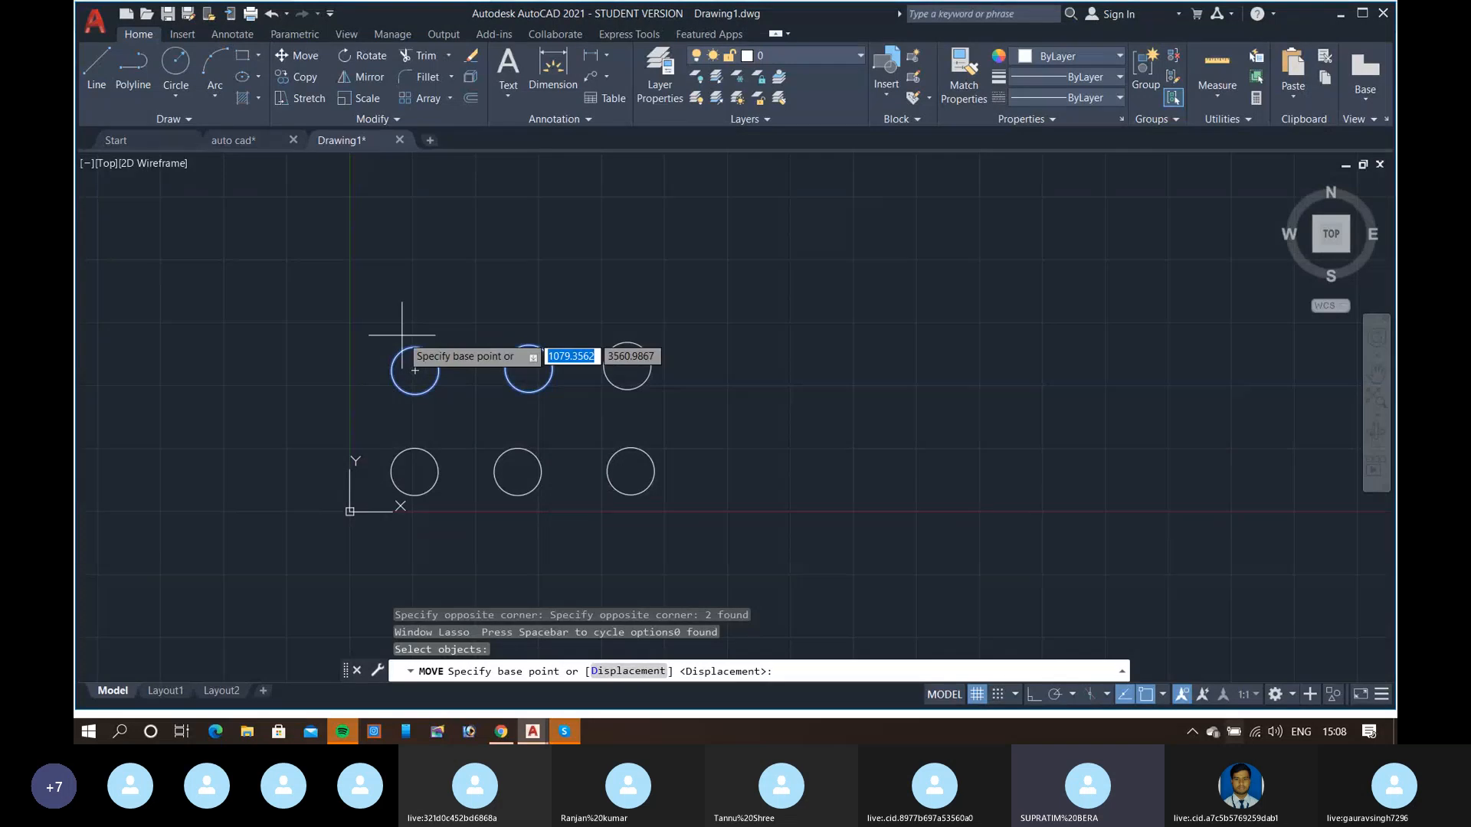
click(414, 371)
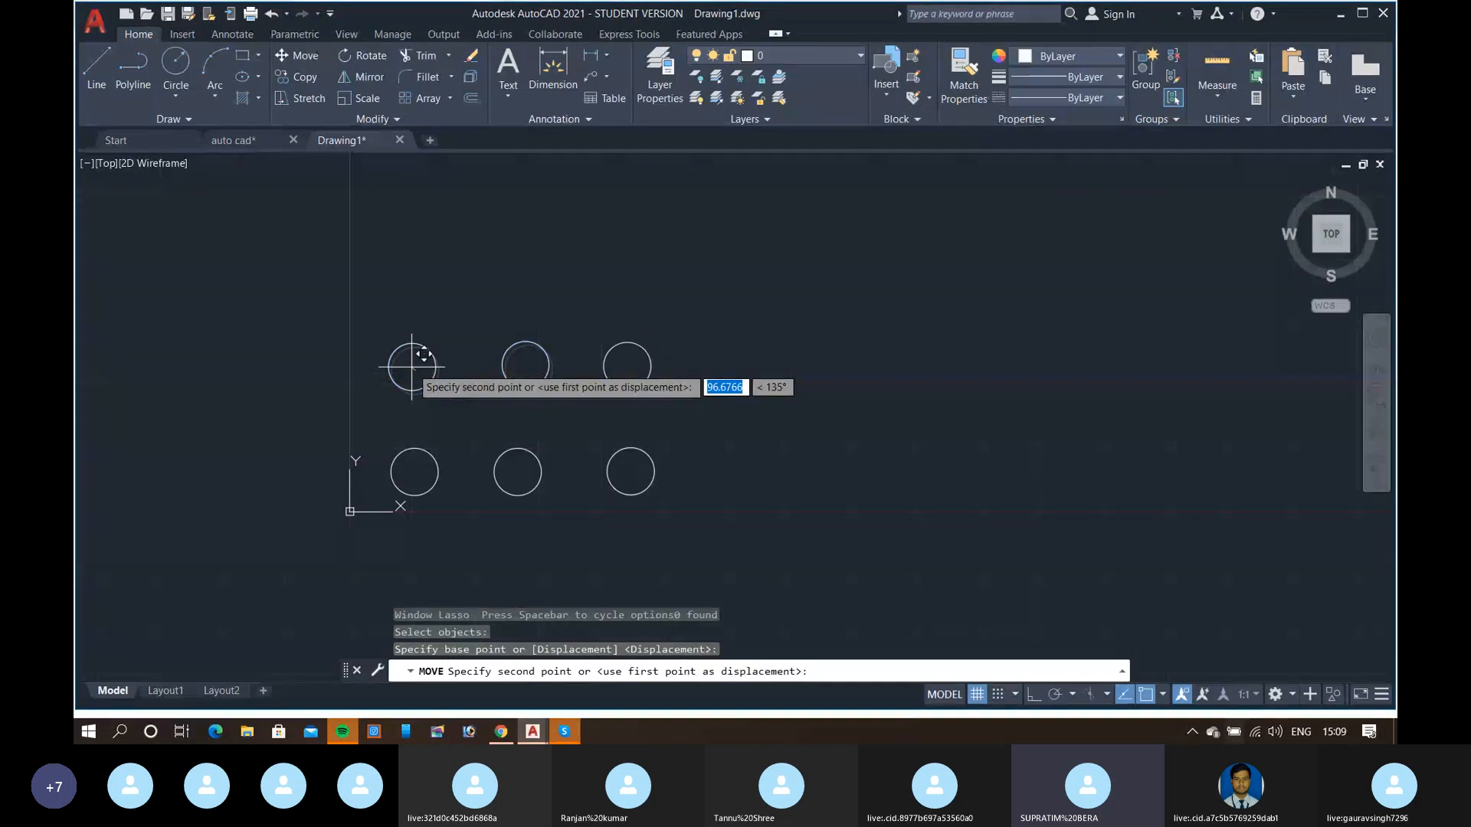
click(421, 360)
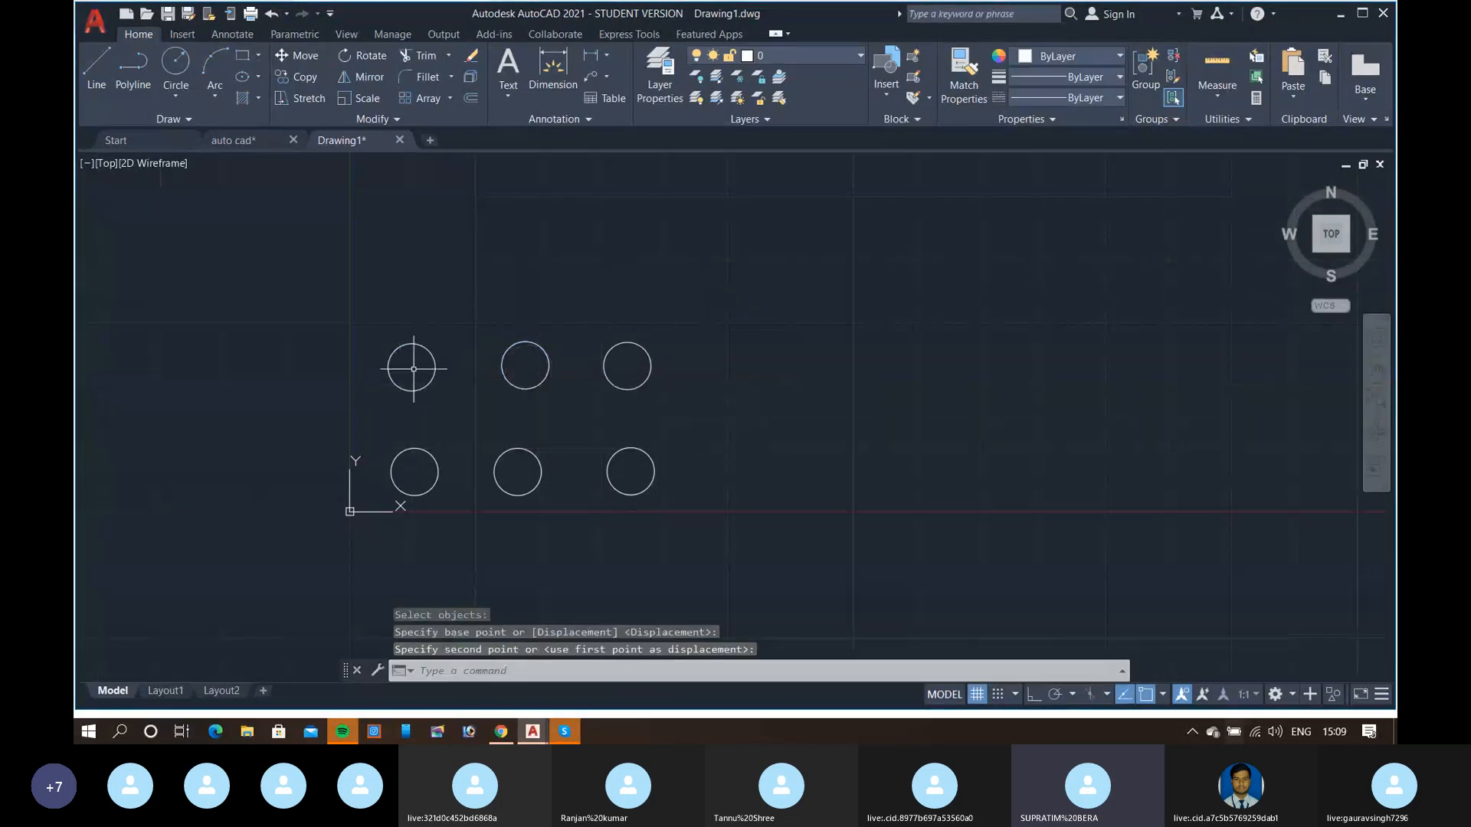
- Relocate the first upper-row circle by its centre grip to the empty area above and left of the origin, and clear the selection
click(423, 359)
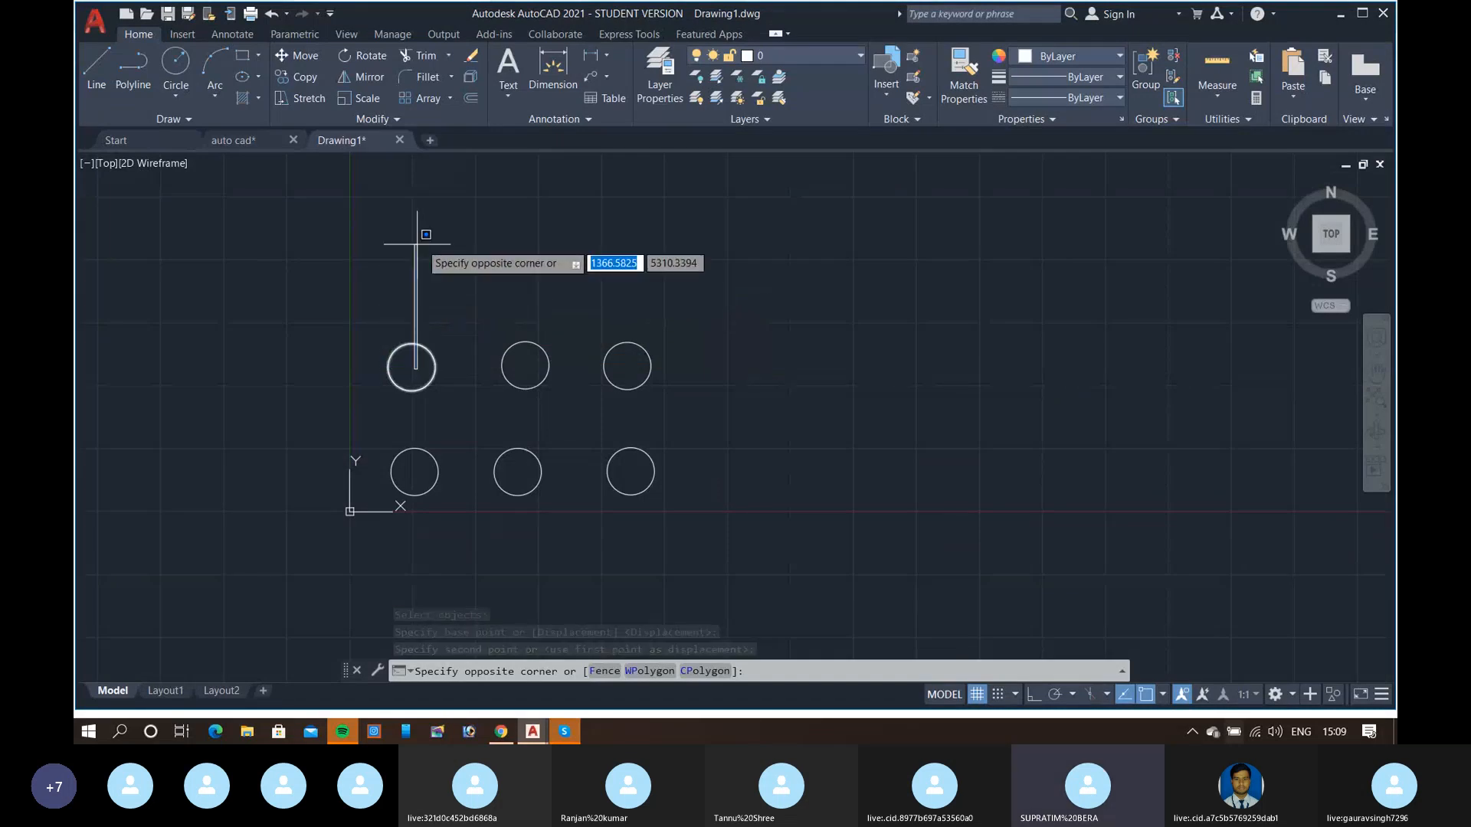
click(367, 208)
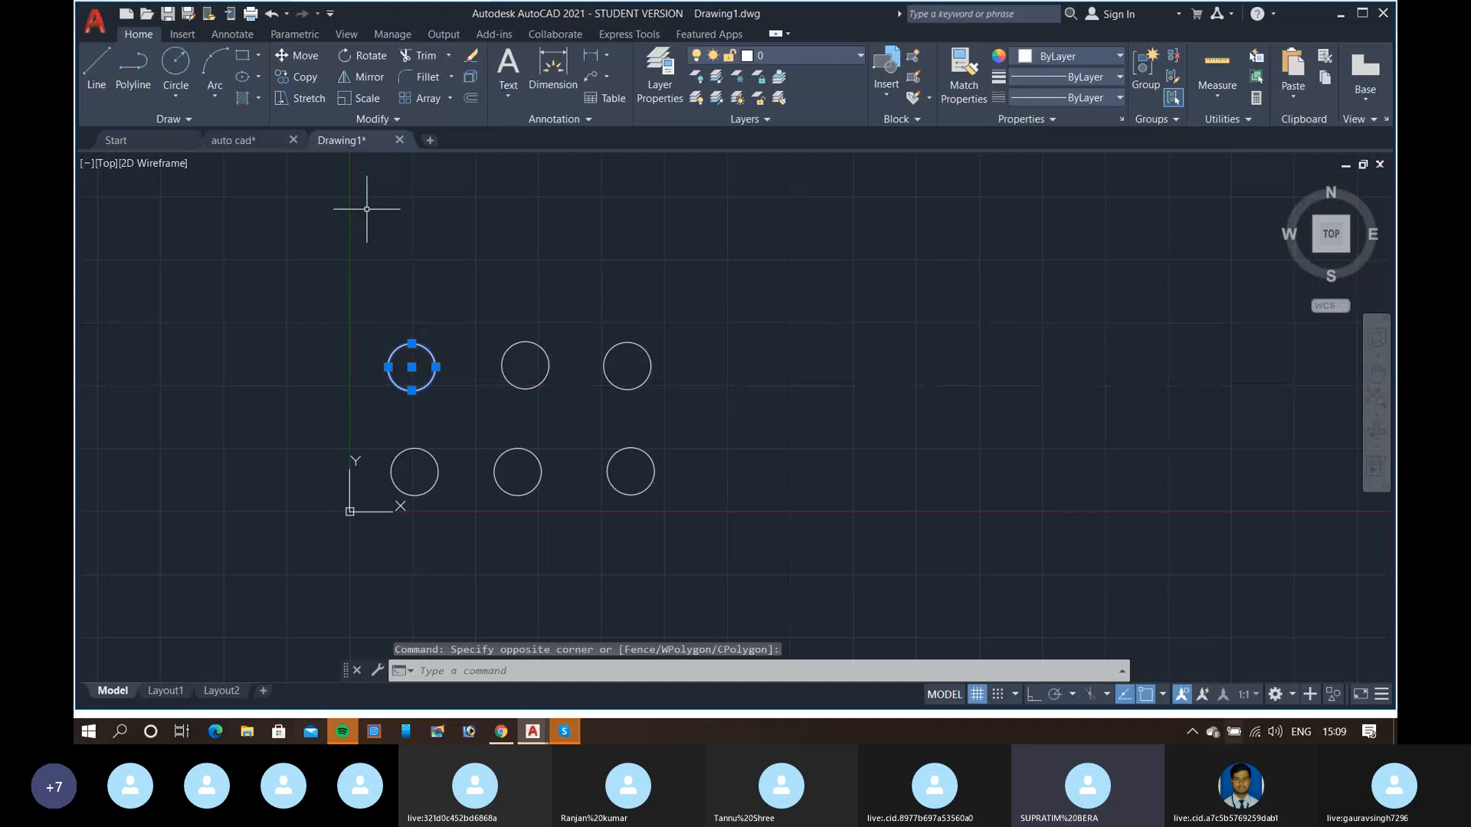
click(411, 367)
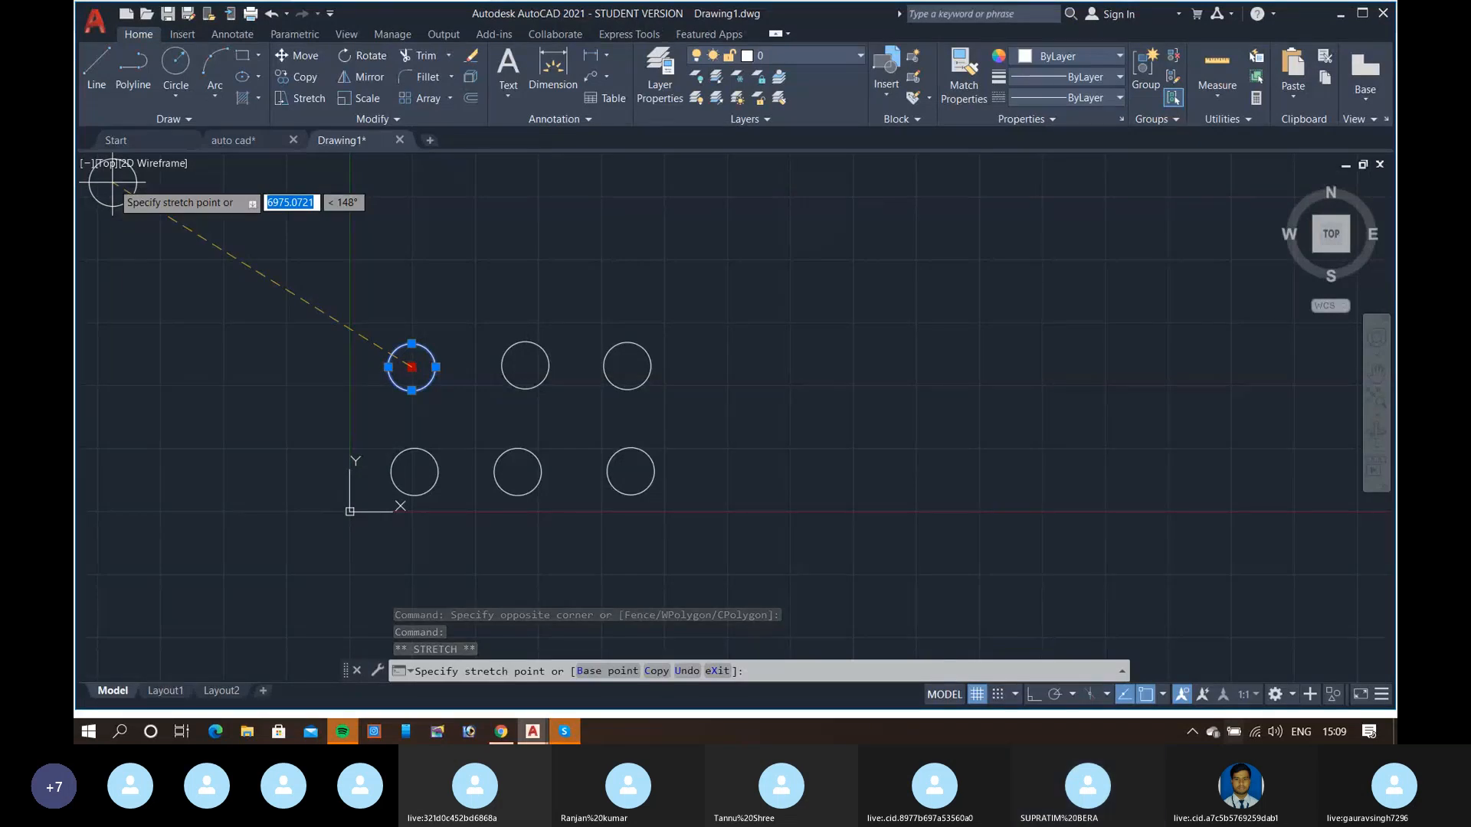
click(114, 197)
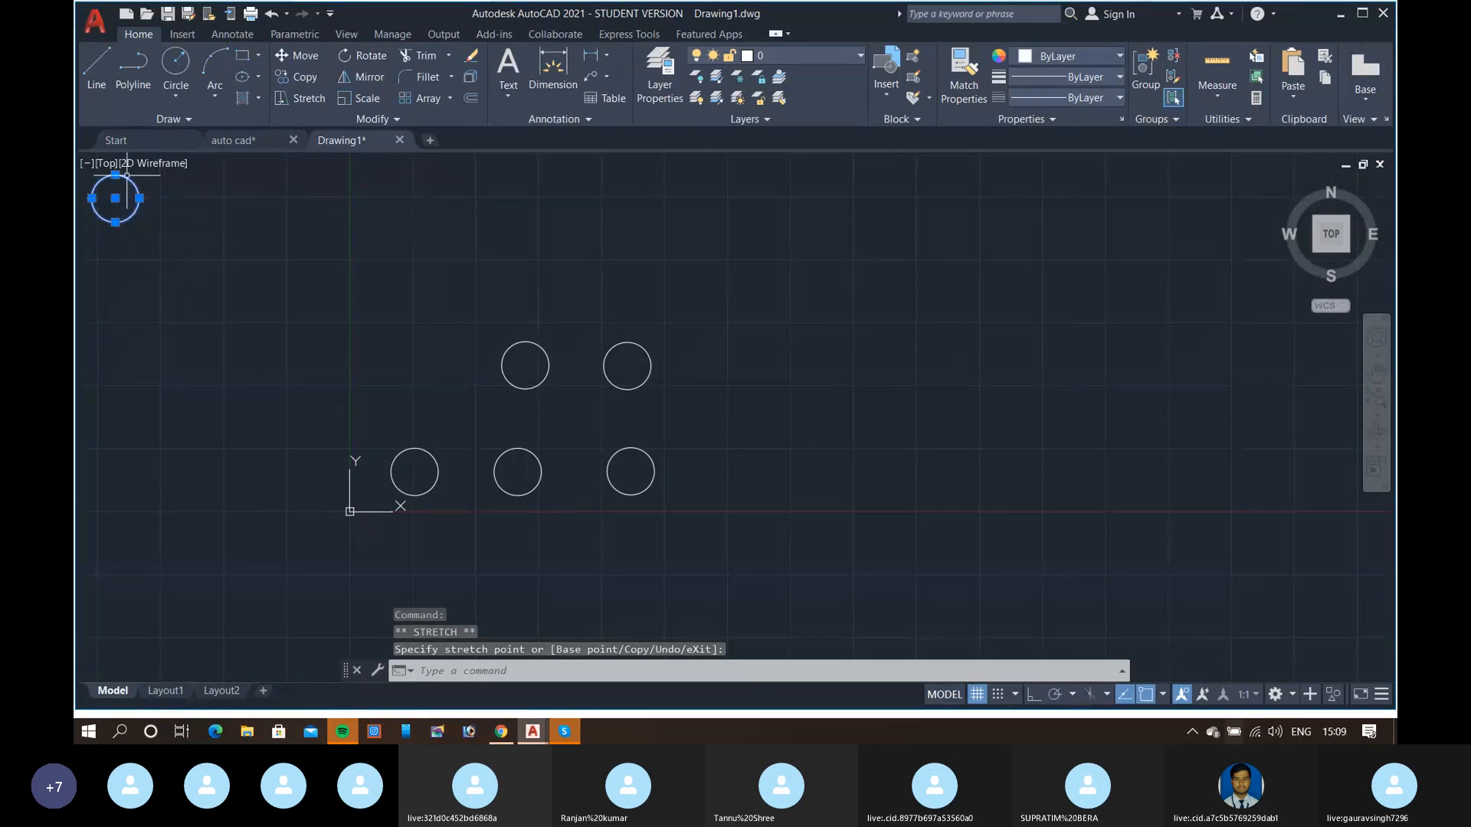
click(115, 197)
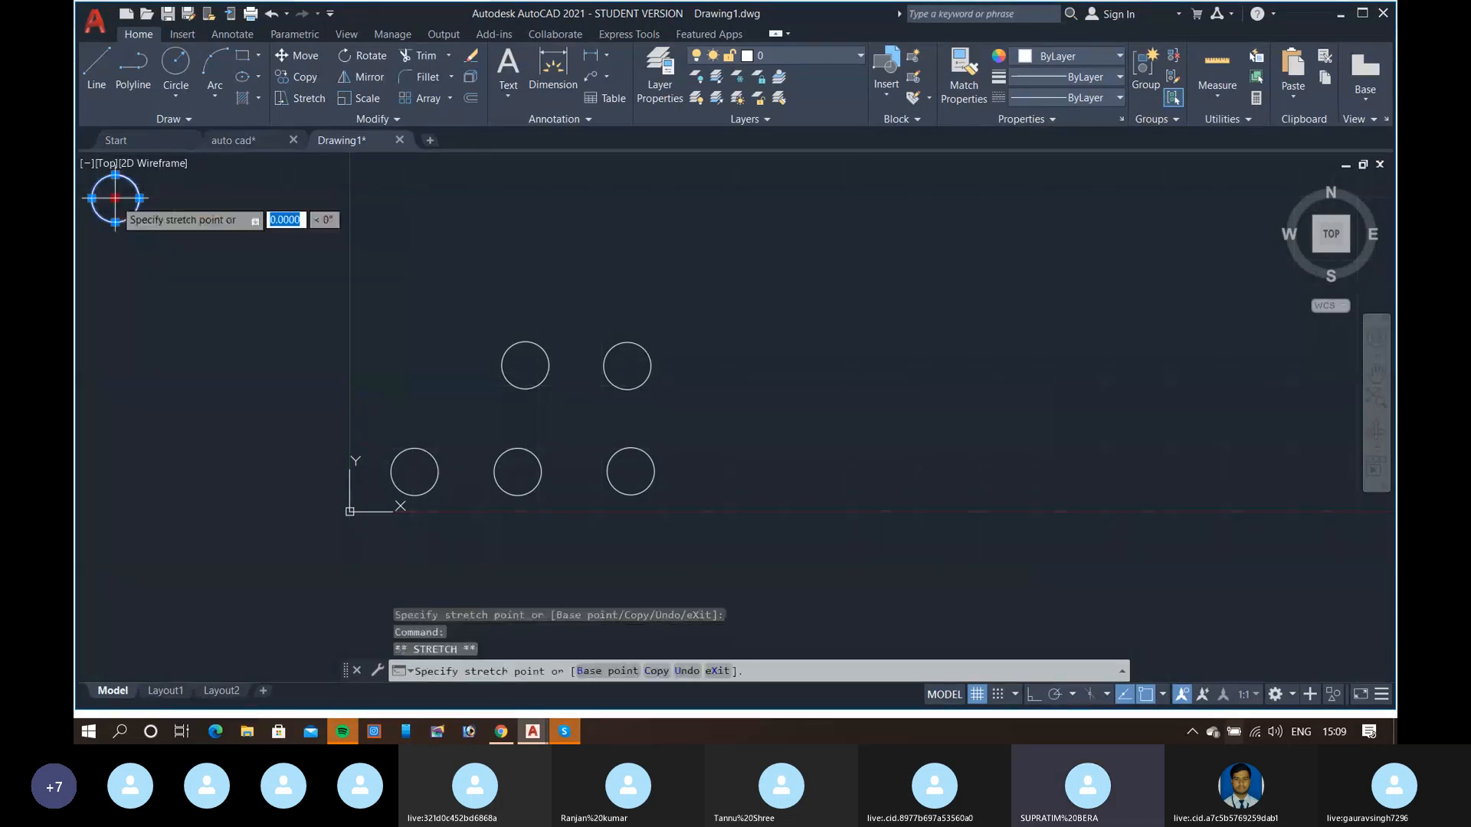
click(235, 288)
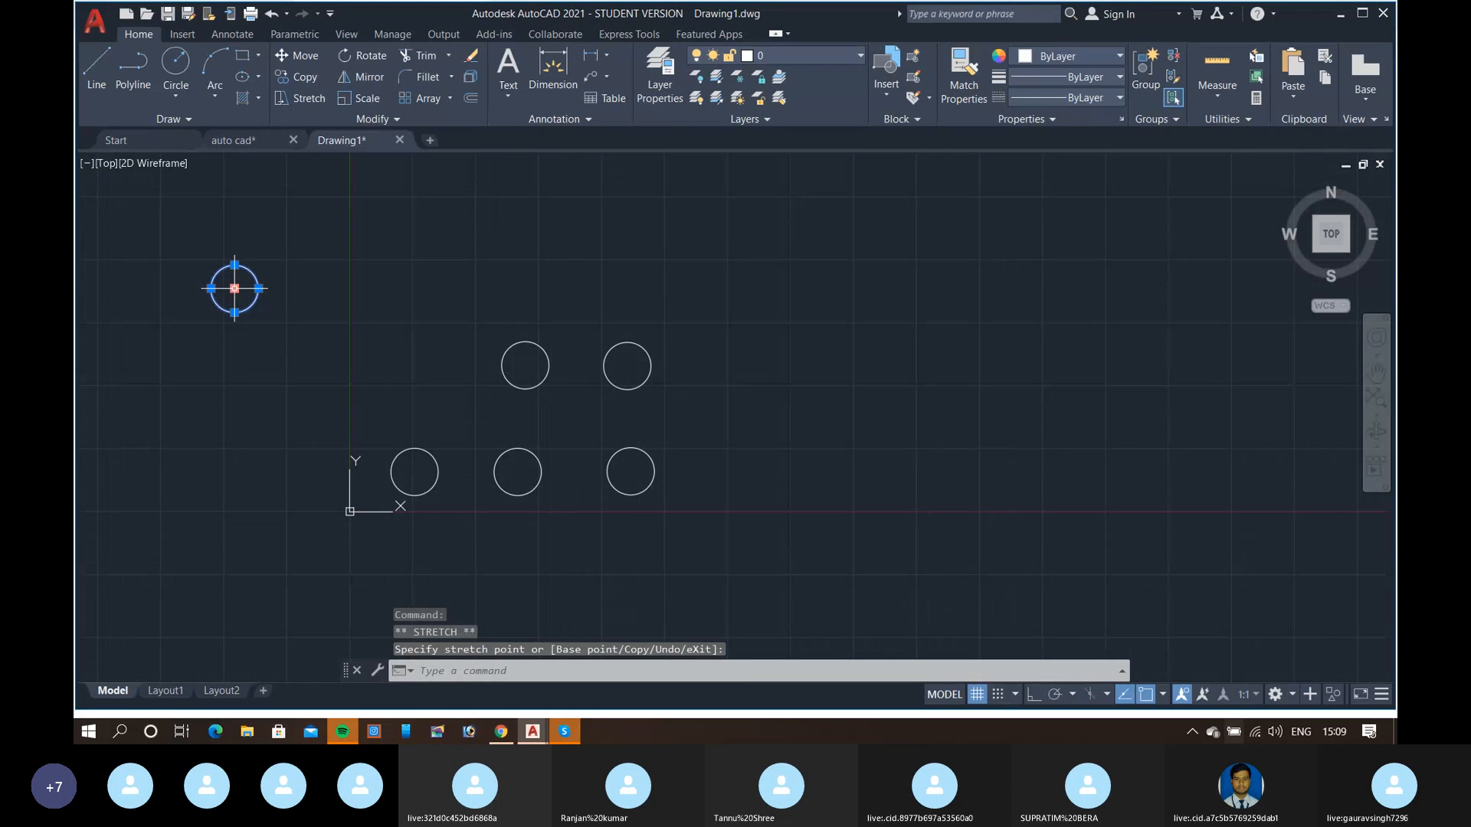
key(Escape)
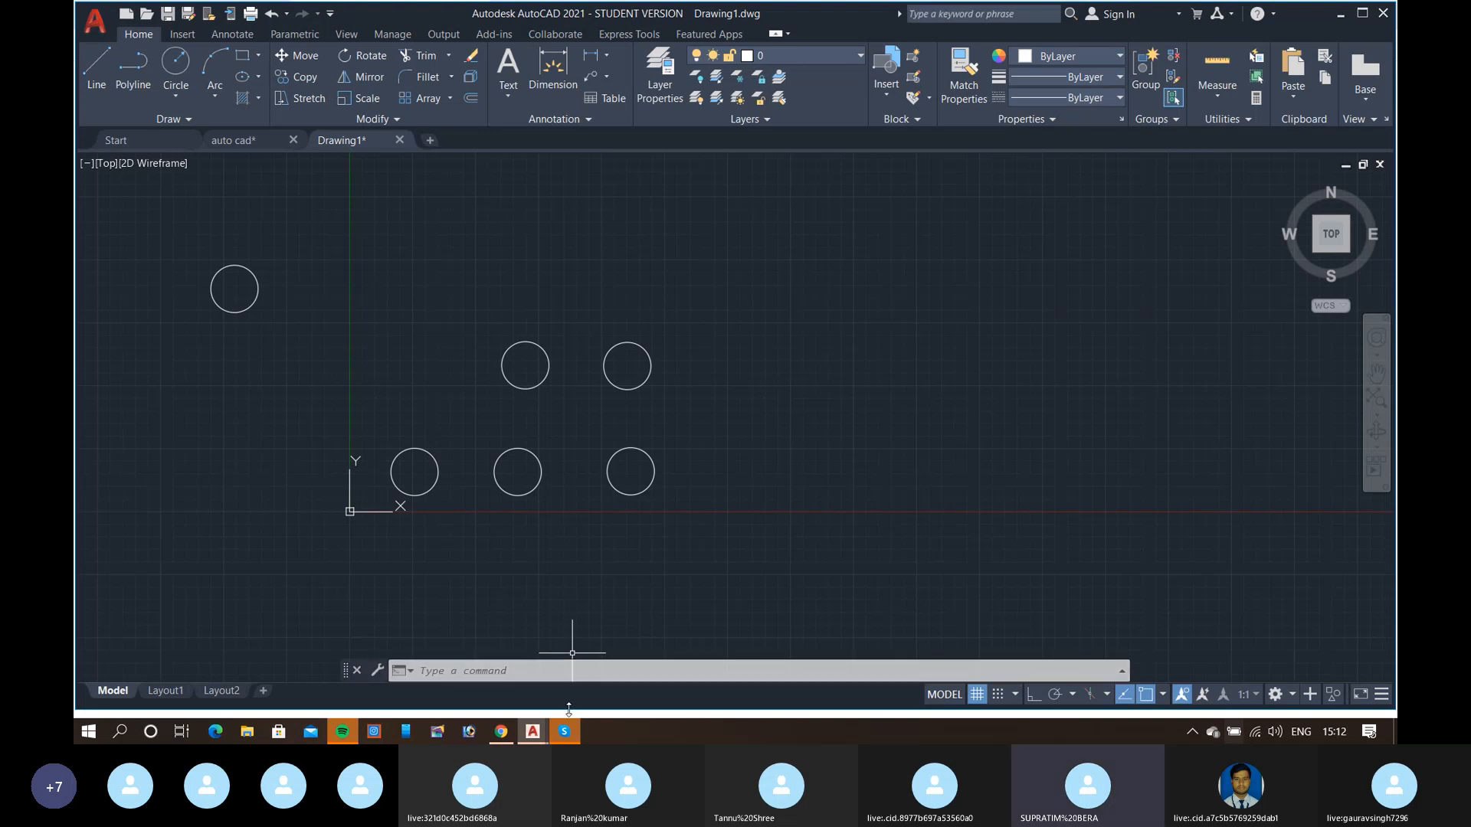
- Switch to the Skype call, maximize its window and open the screen-sharing options
mouse_move(566, 737)
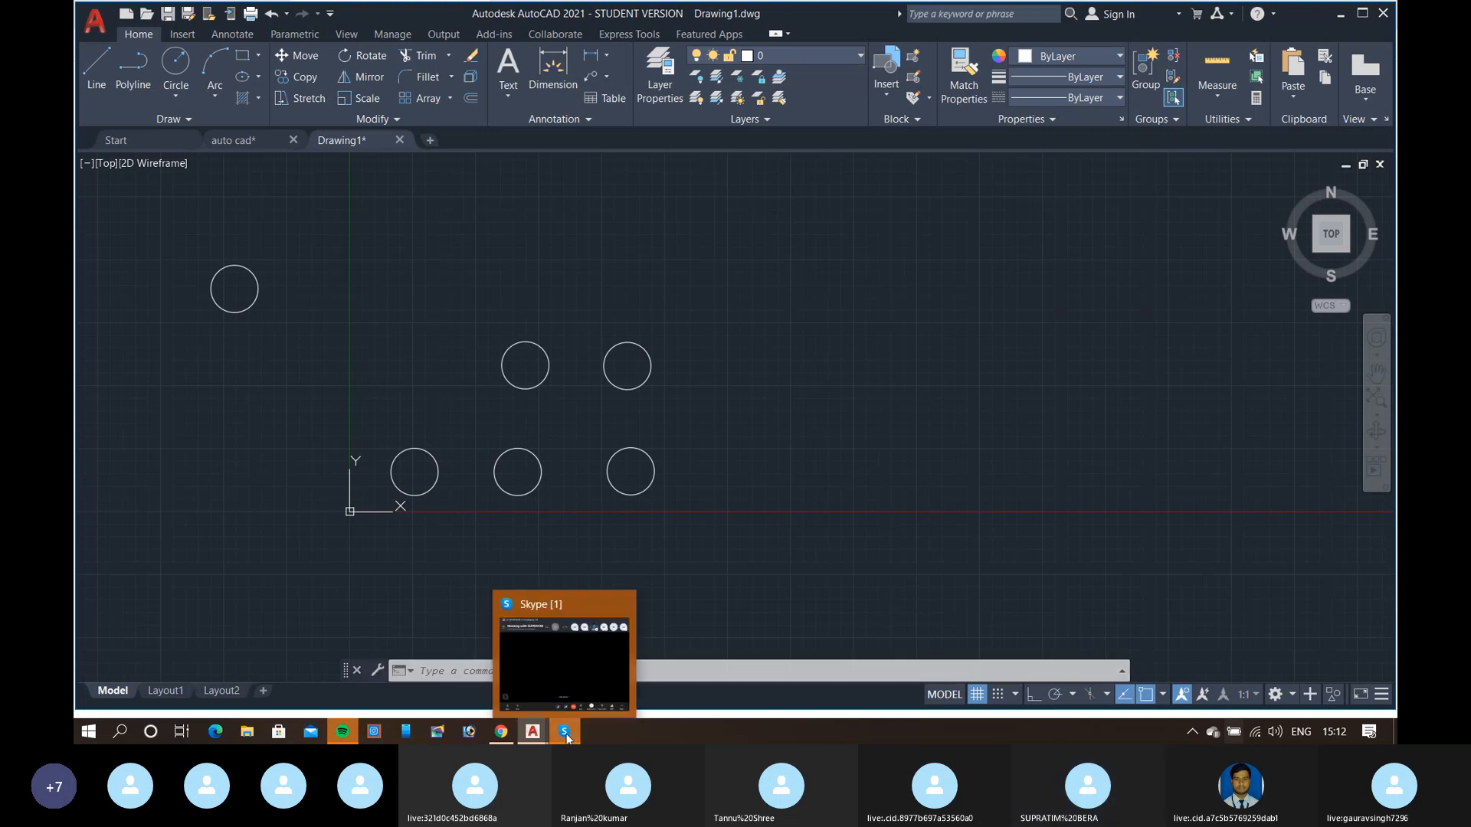
click(568, 736)
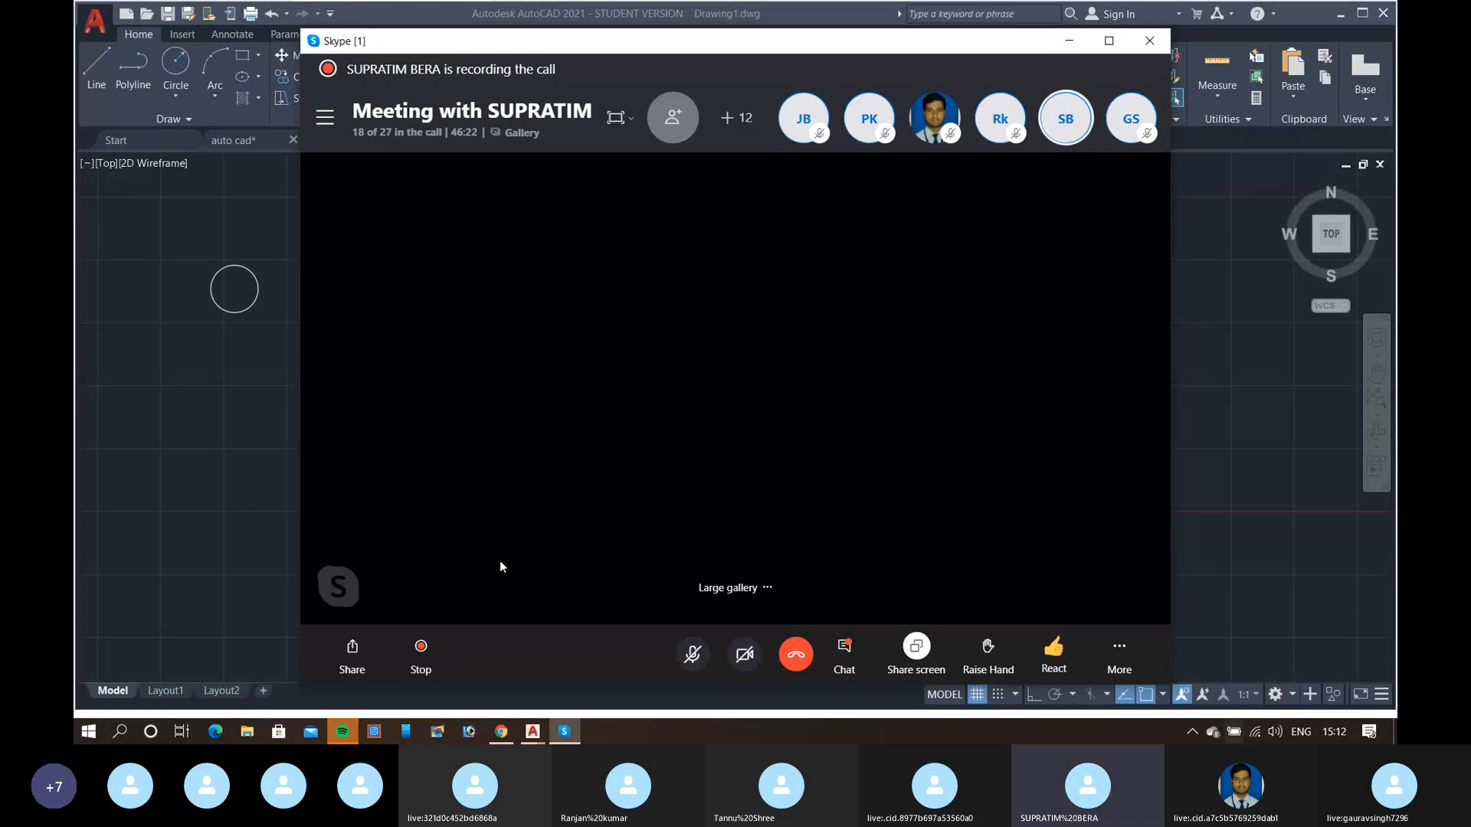
click(1108, 42)
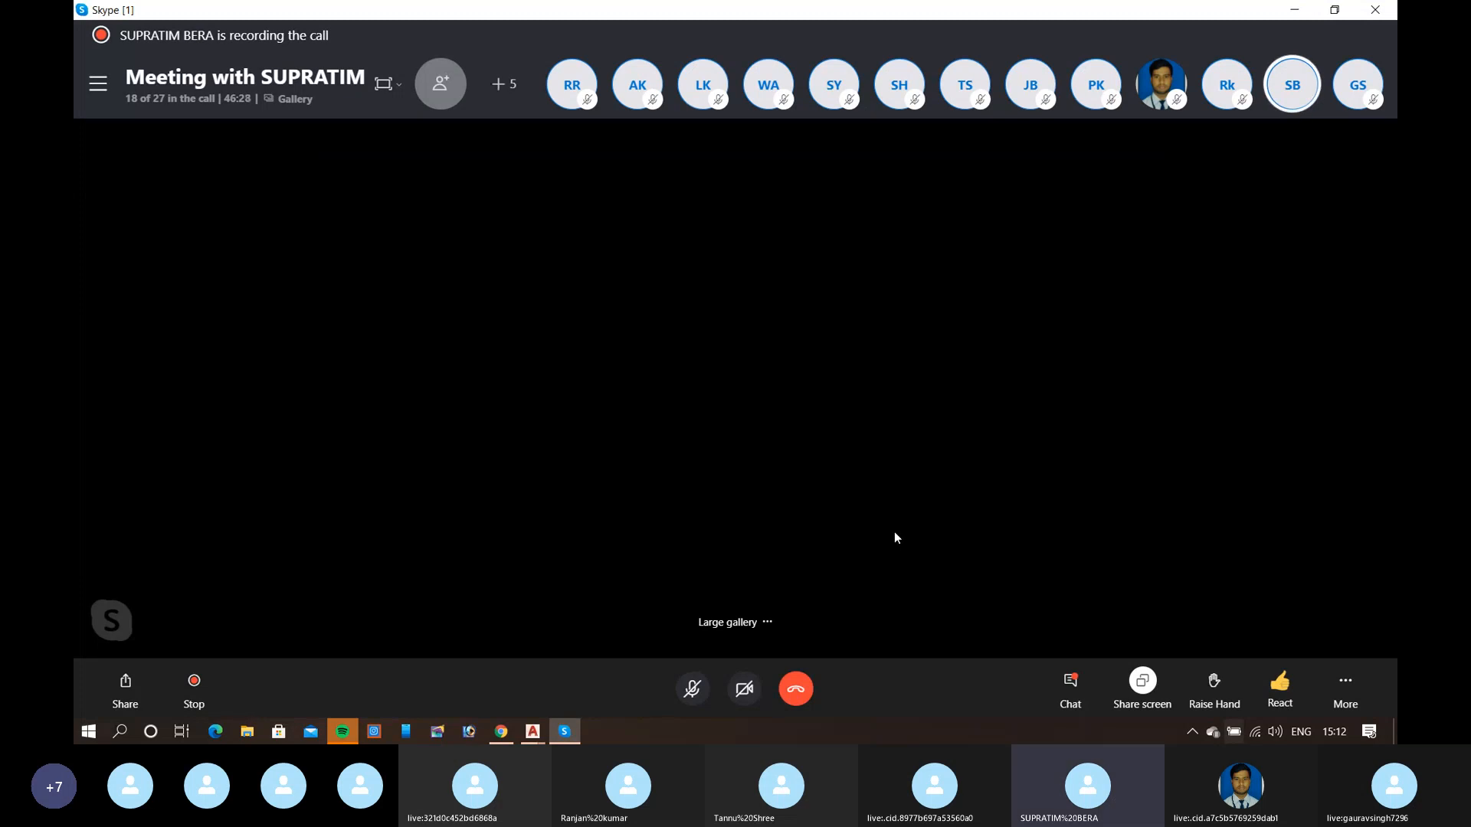
click(769, 622)
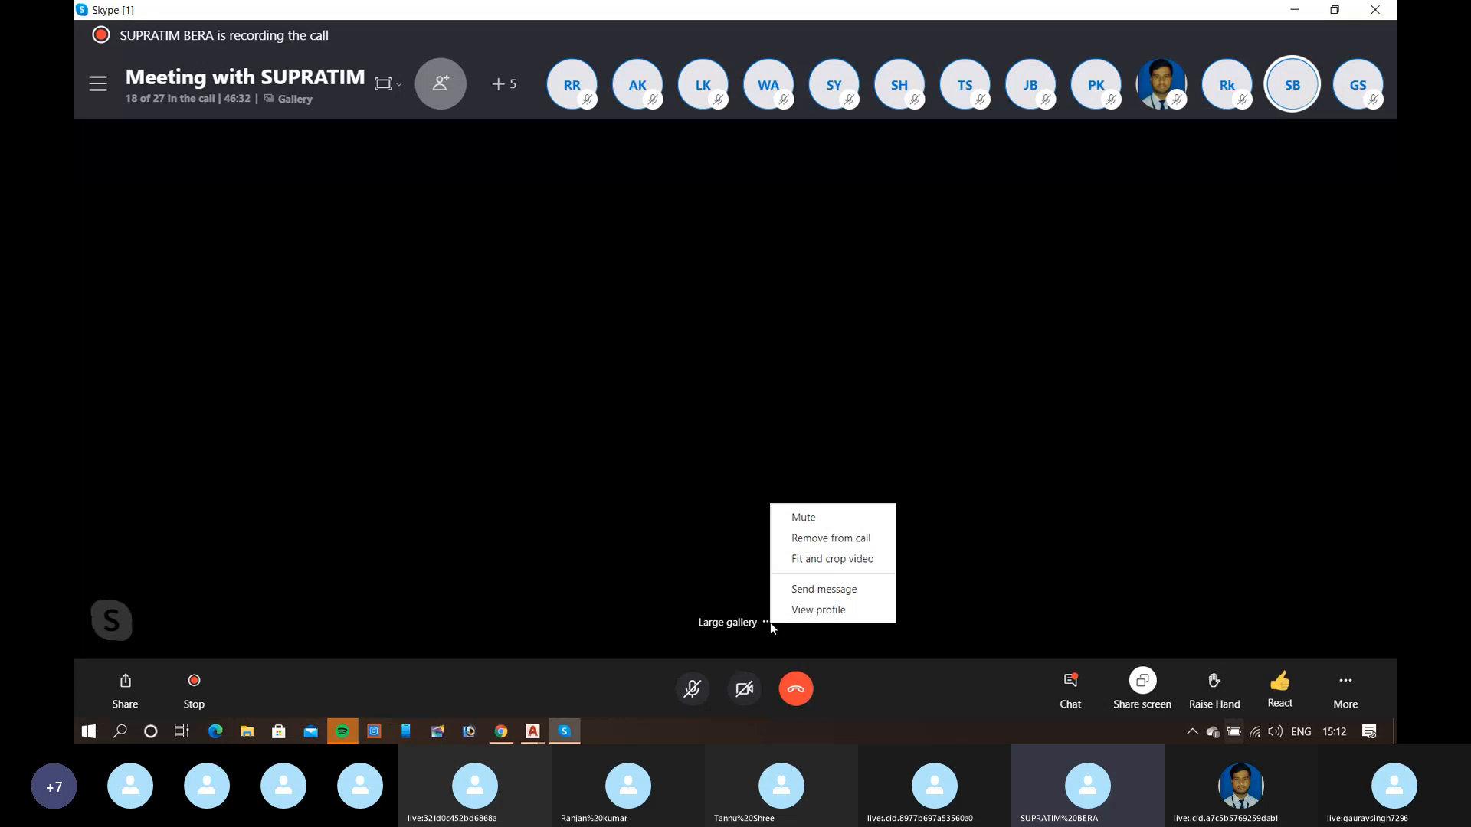
click(1141, 682)
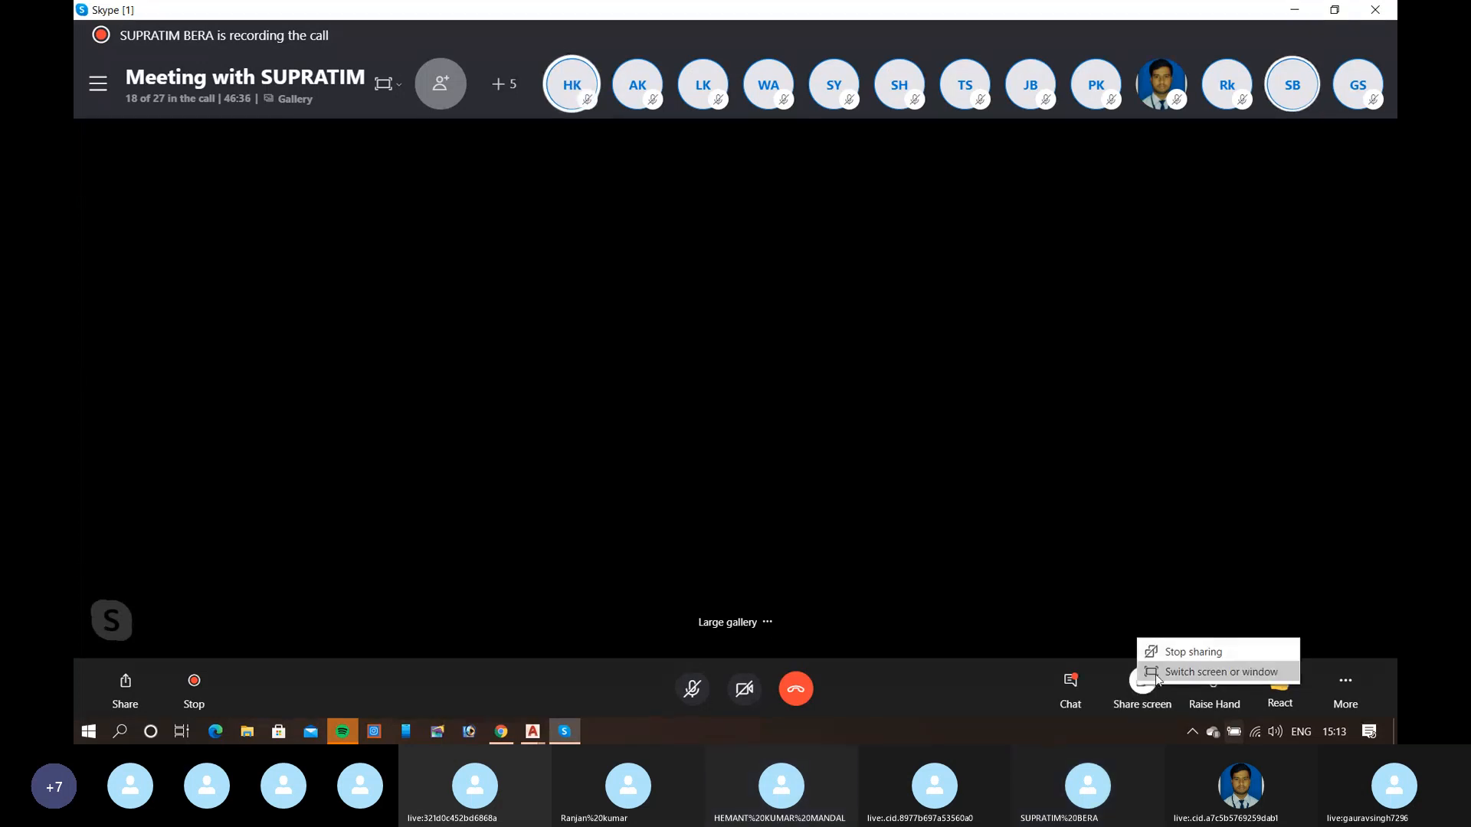